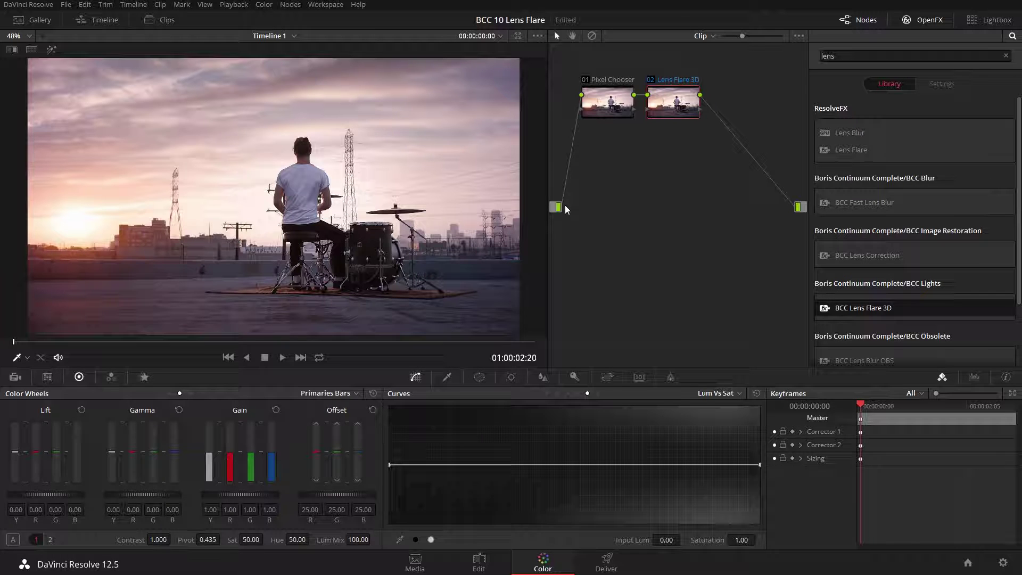
Play through the drummer clip to review how the sun moves in the shot.
left_click_drag(30, 342, 103, 347)
key("space")
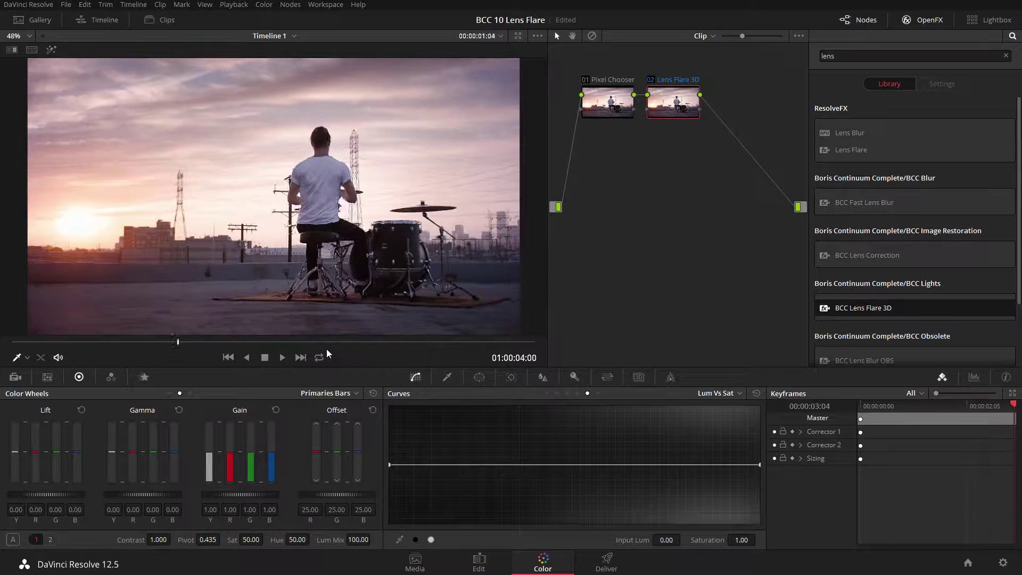
key("Home")
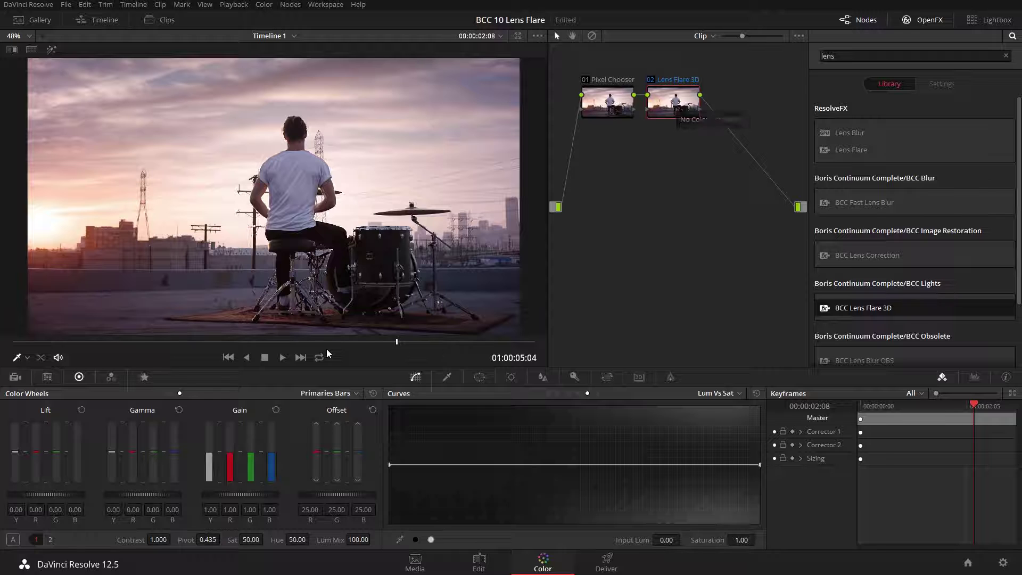
Select the Pixel Chooser node and search the OpenFX library for "pixel".
key("alt+shift+semicolon")
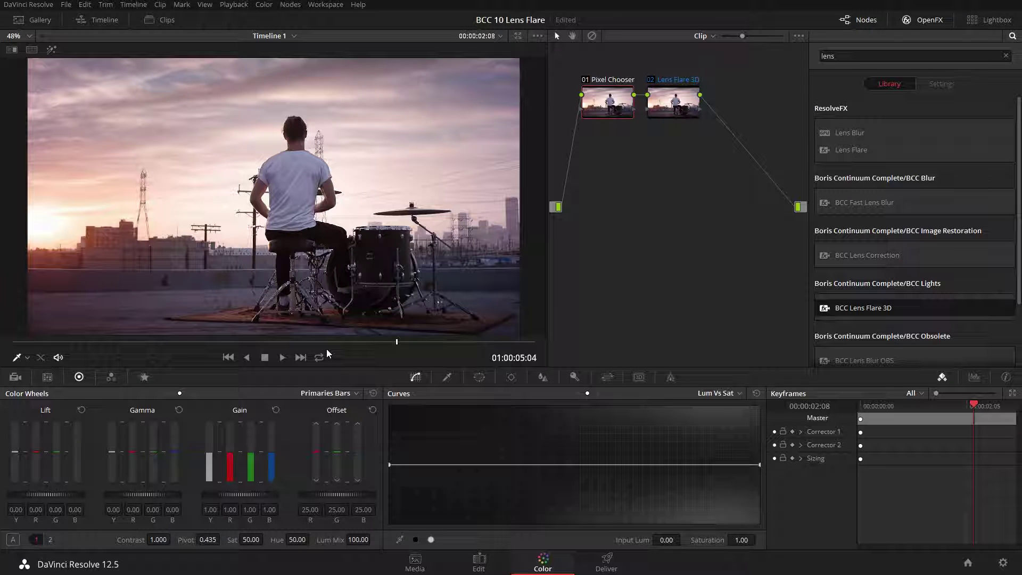
key("BackSpace")
type("pixel")
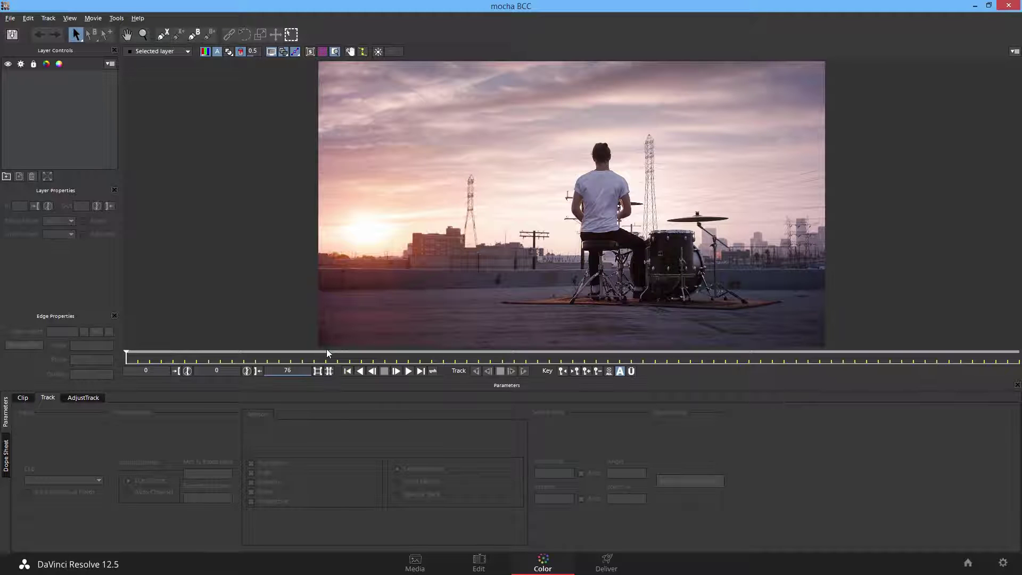
Draw a closed four-point X-spline around the sun and track it forward through the clip.
key("ctrl+l")
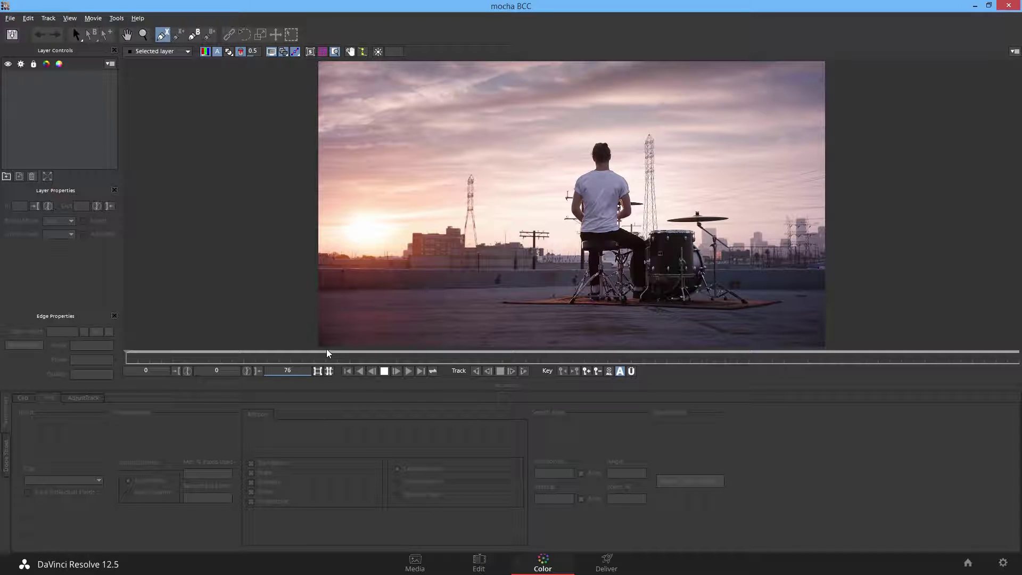
left_click(339, 189)
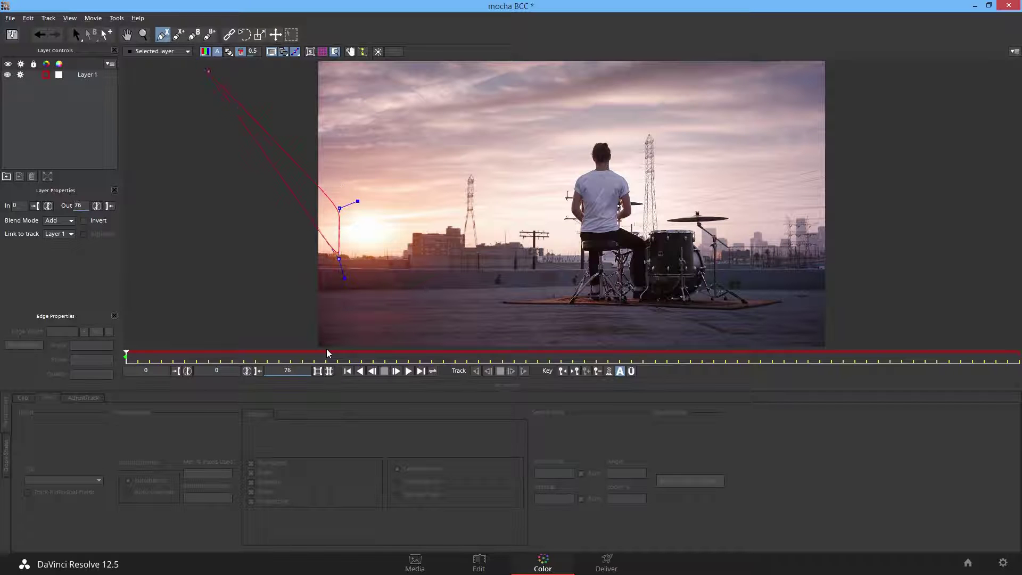
left_click(345, 234)
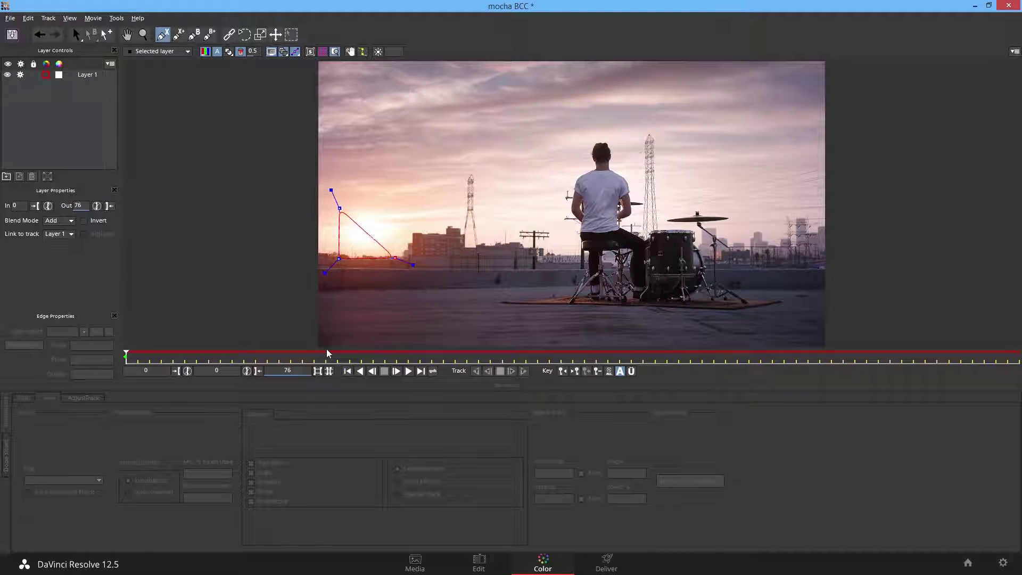
left_click(405, 254)
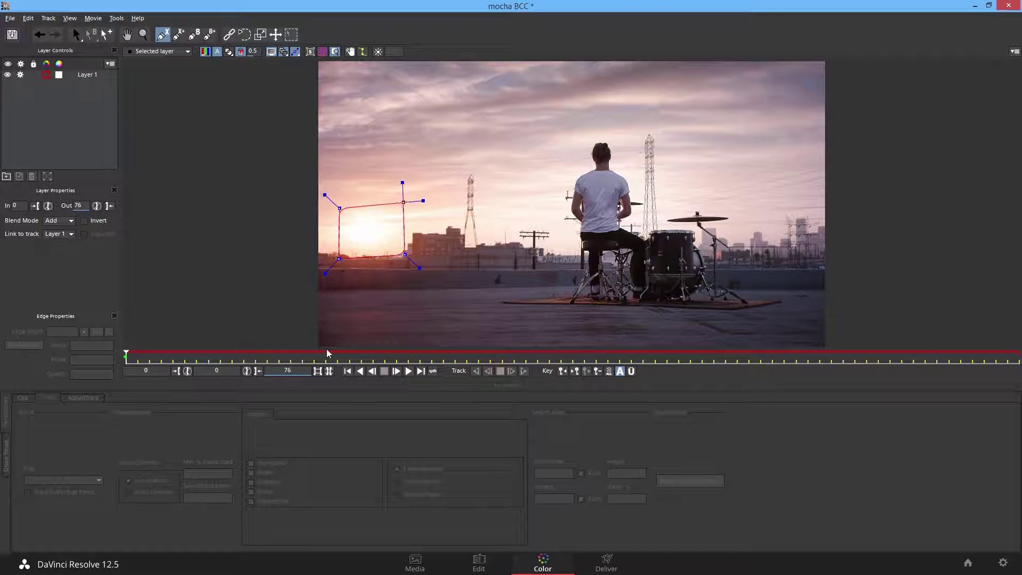
left_click(404, 202)
right_click(384, 201)
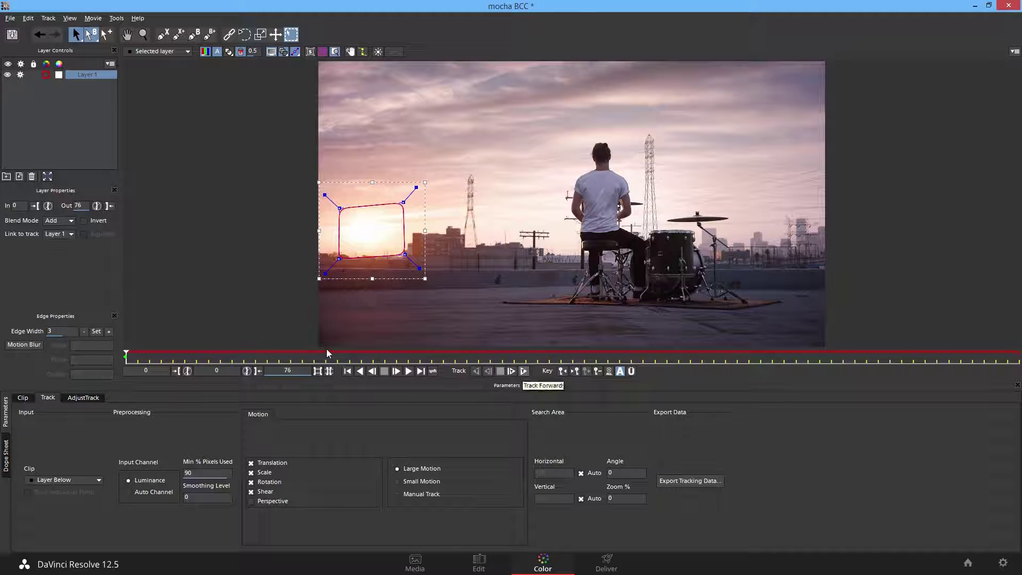
left_click(511, 371)
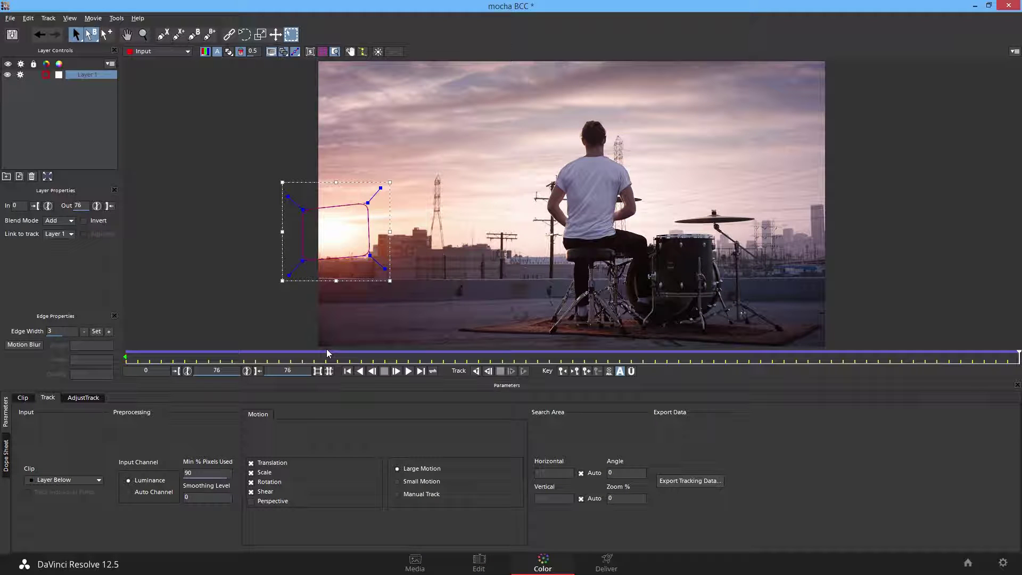
Step back through the tracked frames to the first frame, checking that the shape follows the sun.
key("Left")
key("Left")
key("Left")
key("Left")
key("Left")
key("Left")
key("Left")
key("Left")
key("Left")
key("Left")
key("Left")
key("Left")
key("Left")
key("Left")
key("Left")
key("Left")
key("Left")
key("Left")
key("Left")
key("Left")
key("Home")
Display the planar surface of the tracked layer over the sun at the first frame.
key("shift+z")
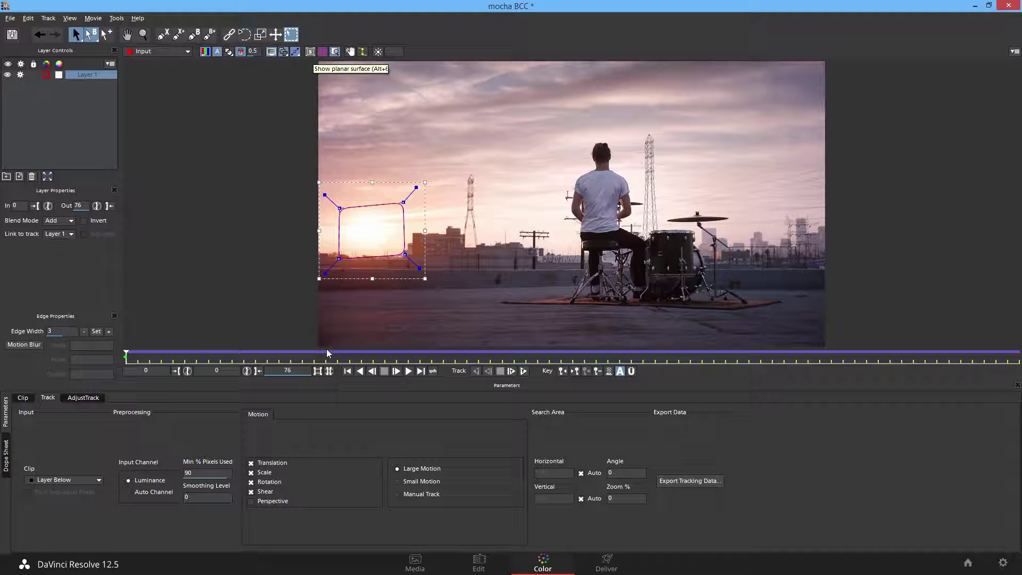
key("alt+6")
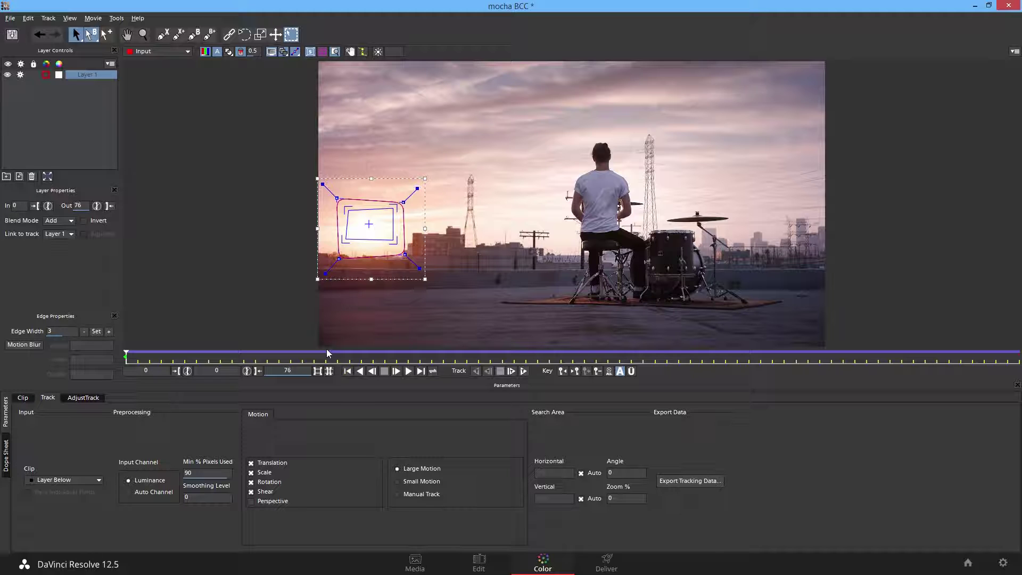
Open the tracking data export and set the format to Boris FX BCC Center Point (*.txt).
key("alt+f")
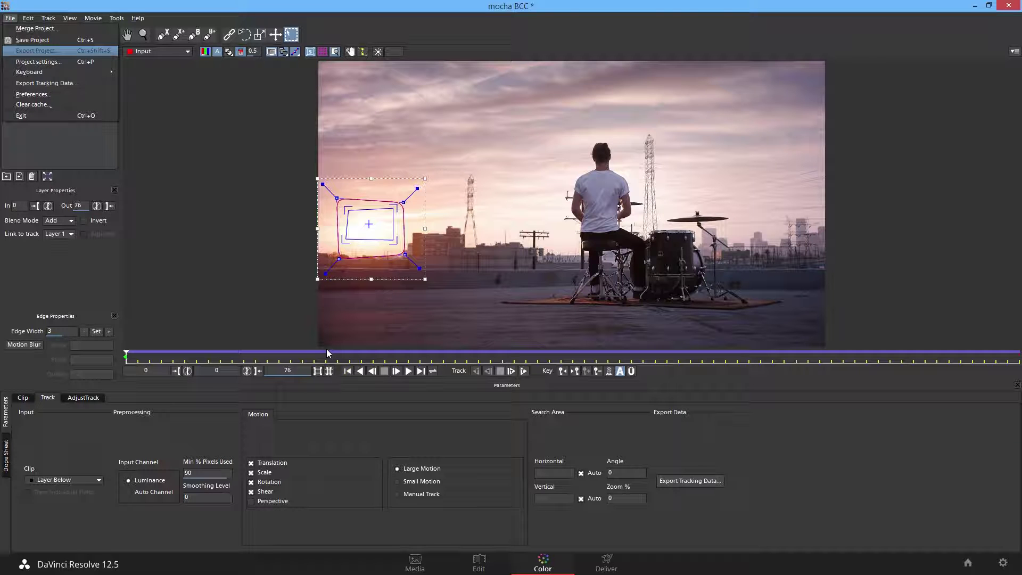
key("Down")
key("Down")
key("Down")
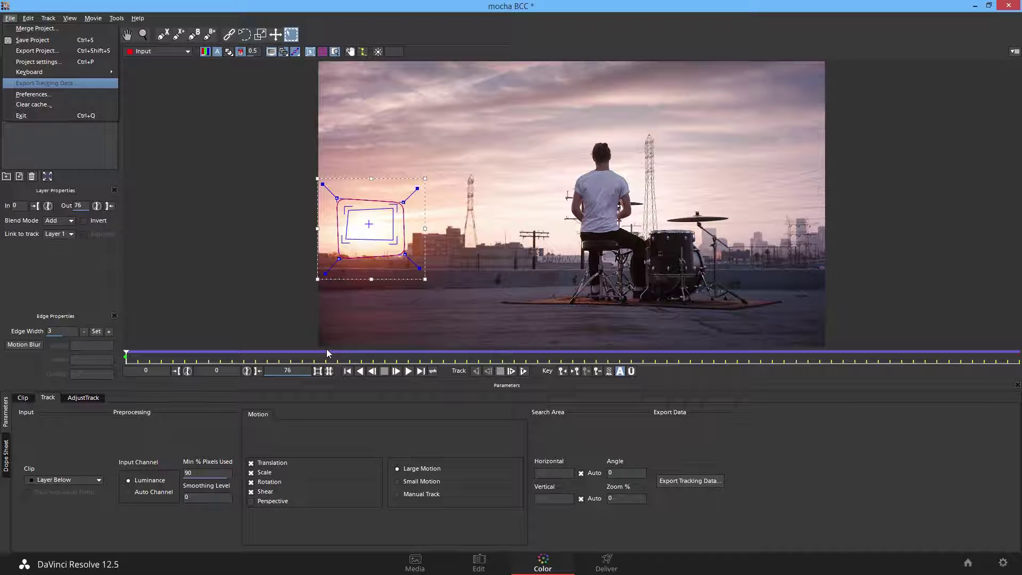
key("Return")
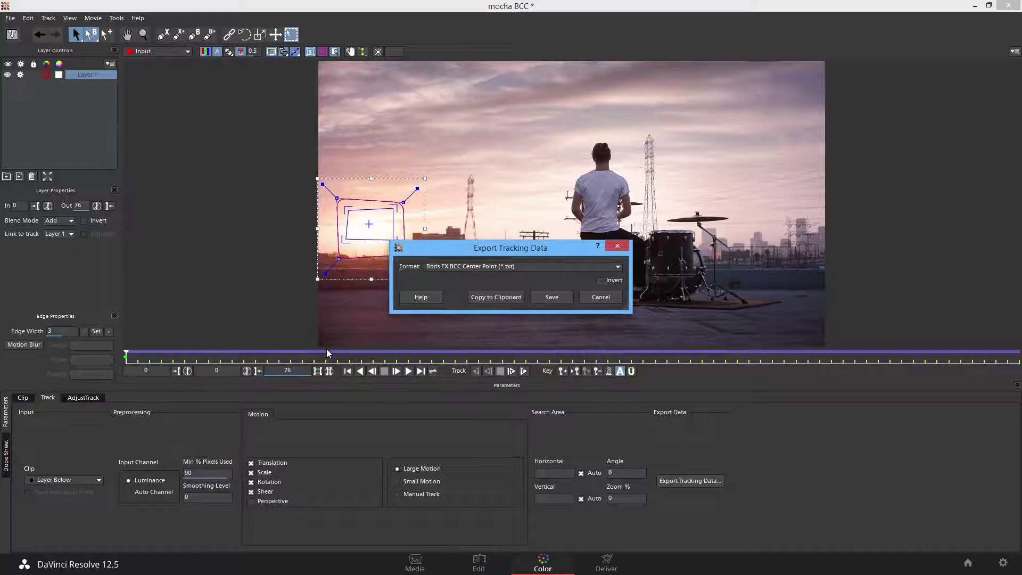
key("alt+Down")
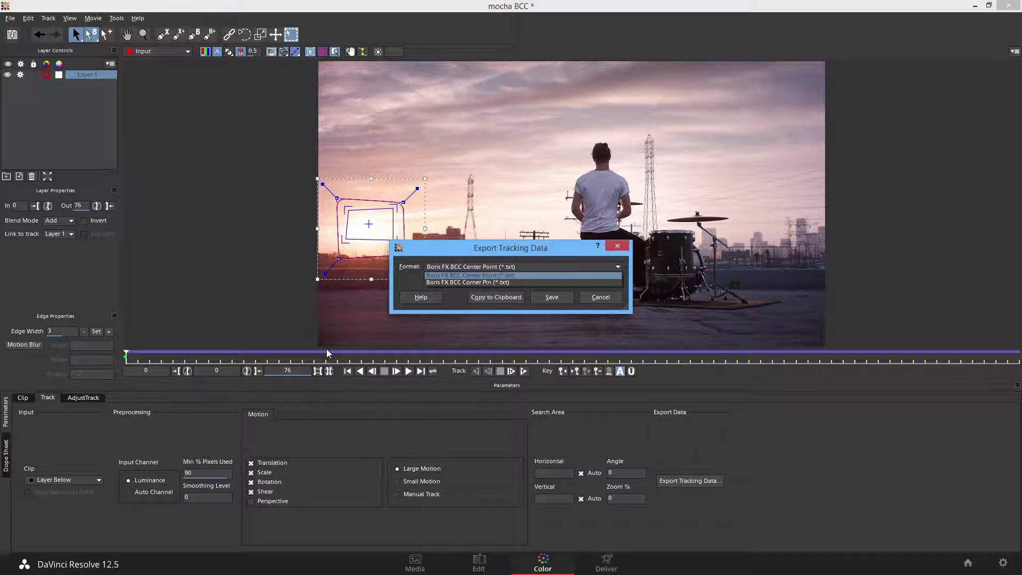
key("Down")
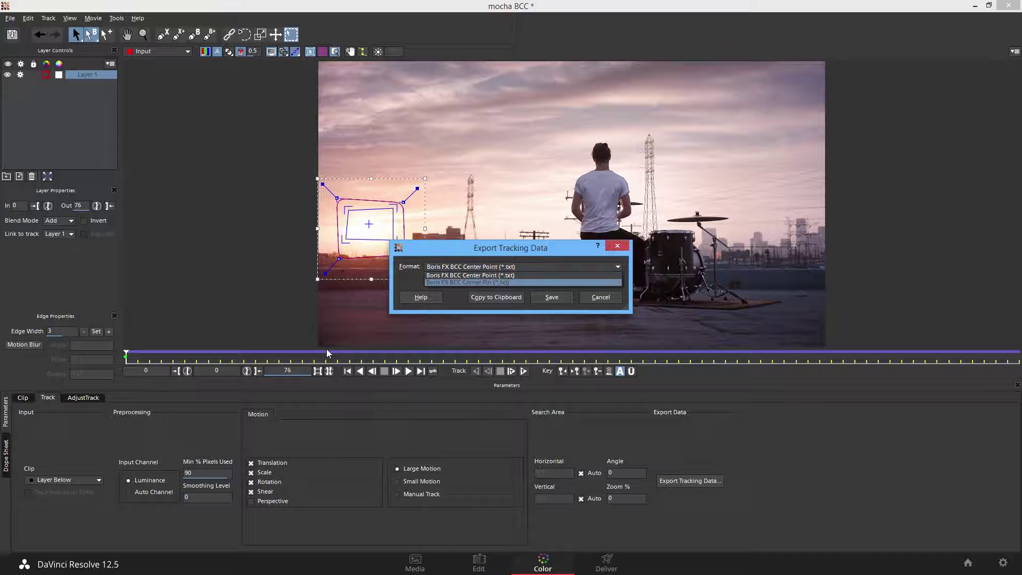
key("Up")
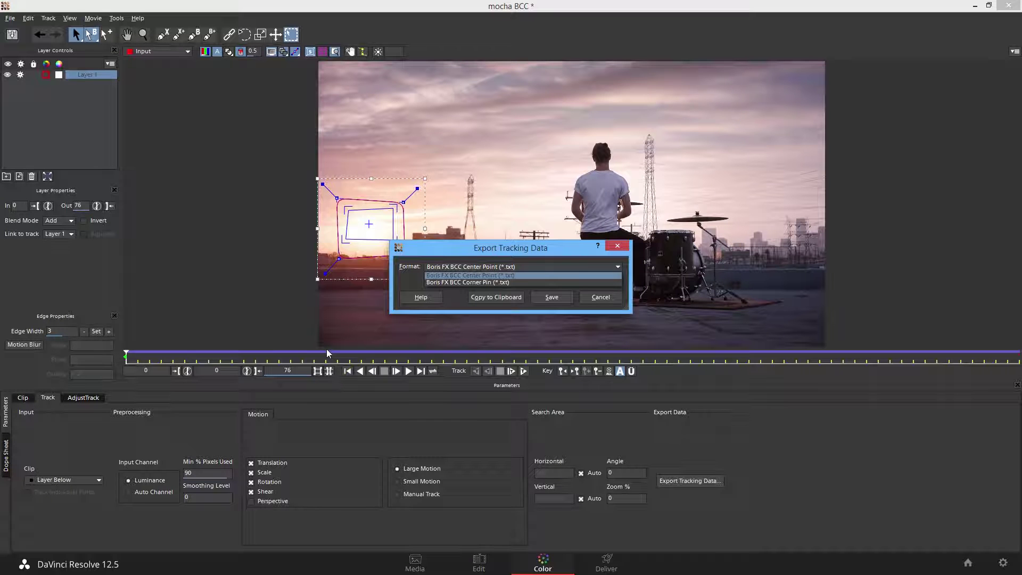
key("Return")
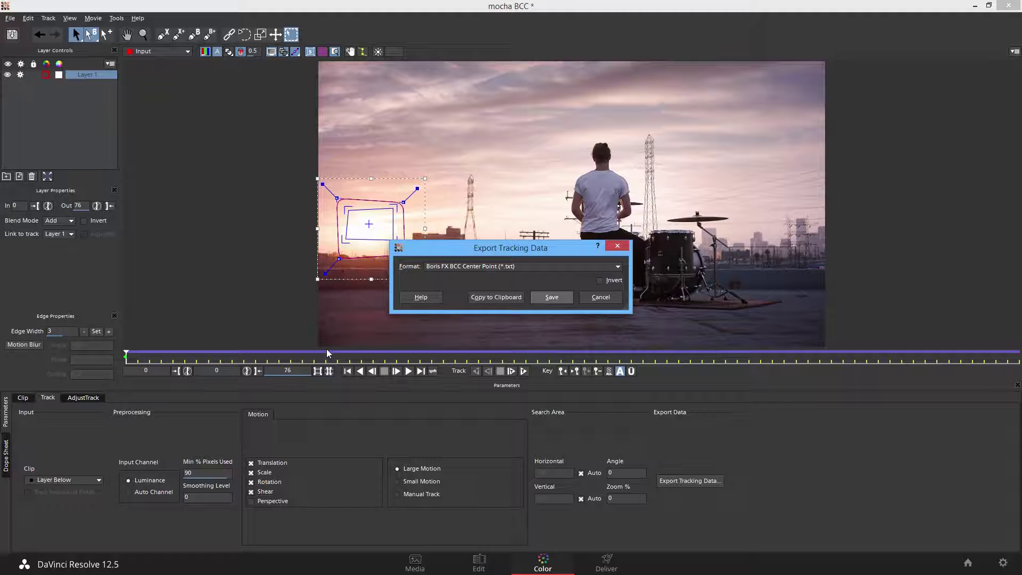
Save the tracking data as Flare Track.txt in the BCC Lens Flare folder, overwriting the existing file.
key("Return")
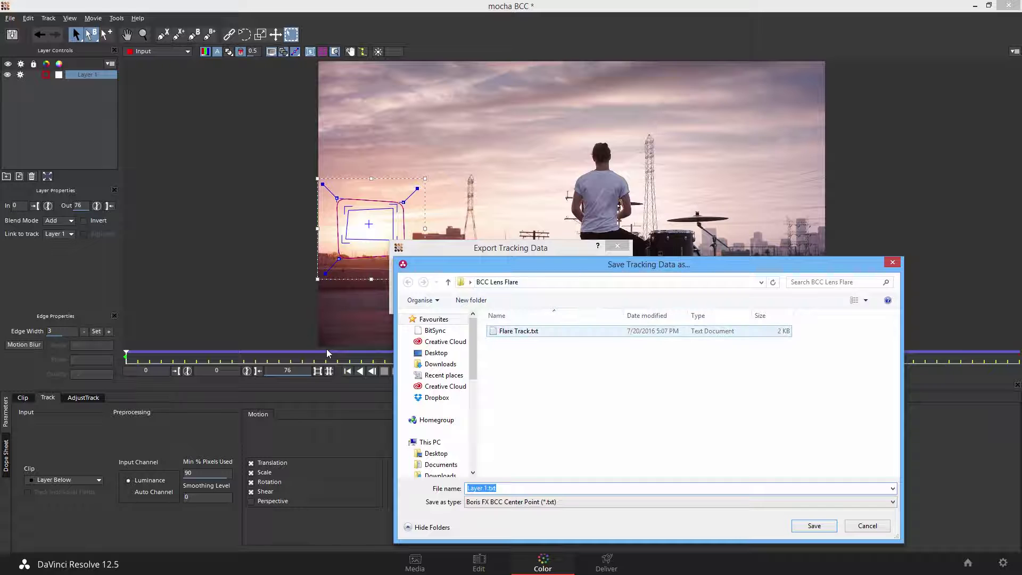
left_click(519, 331)
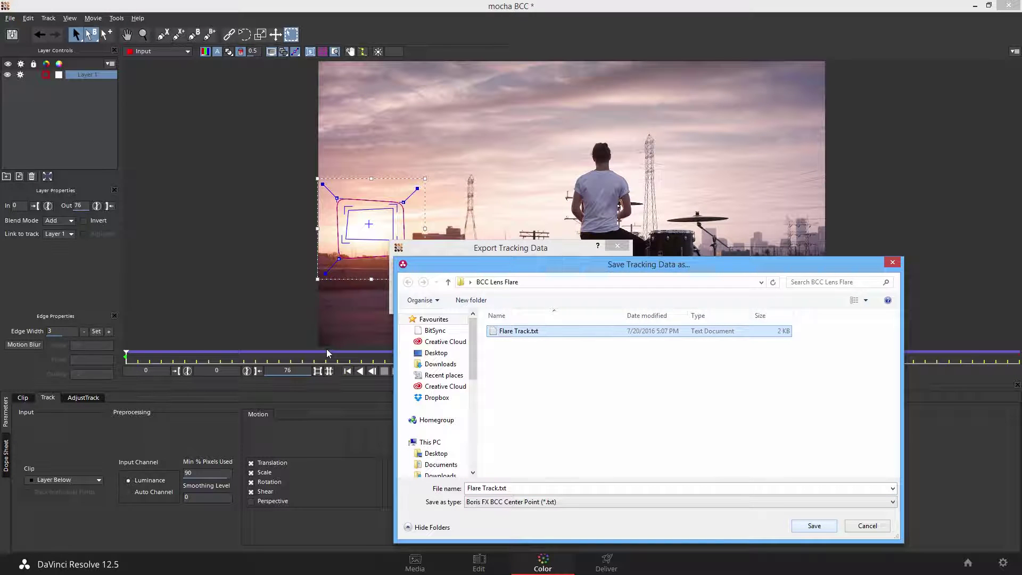
key("Return")
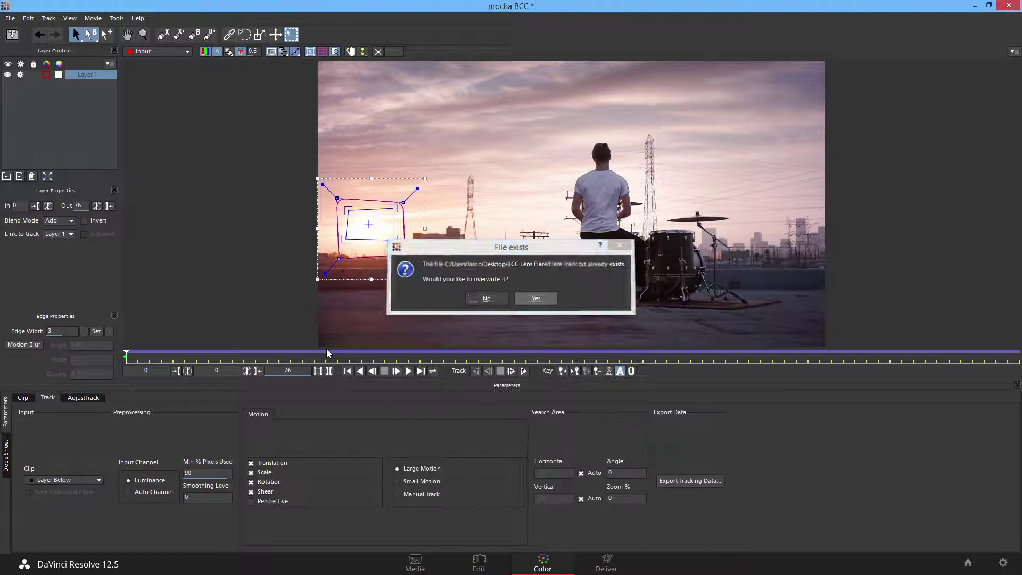
key("Return")
Exit mocha and save the changes made in the tracking project.
key("alt")
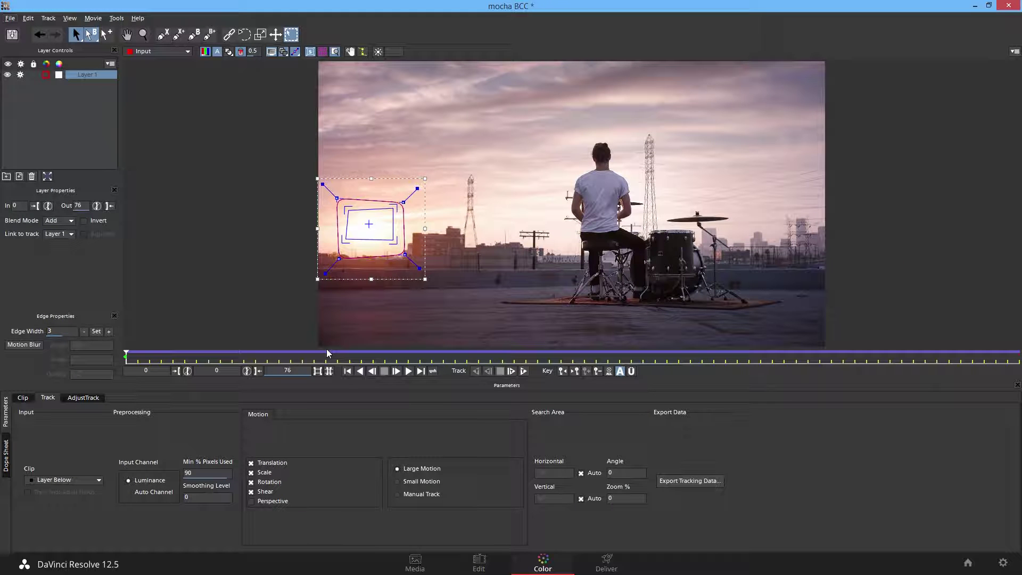
key("Down")
key("Down")
key("Down")
key("Return")
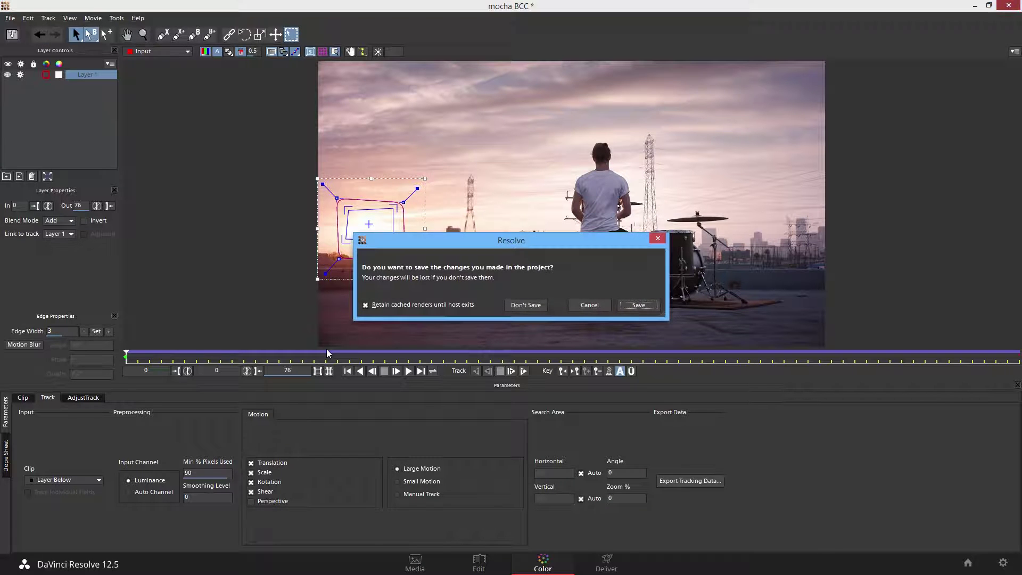
key("Return")
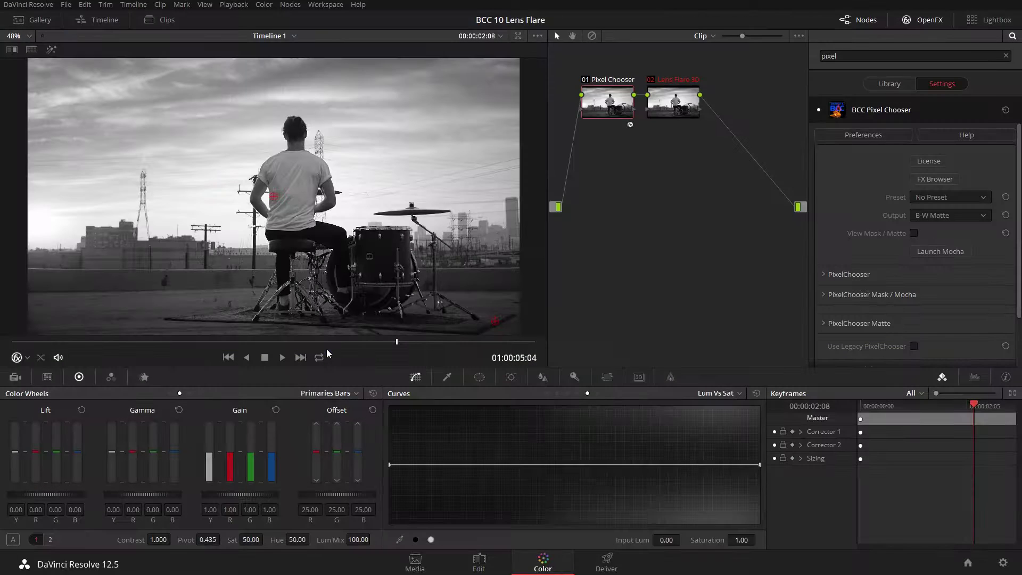
Remove the OFX plugin from the Pixel Chooser node.
right_click(613, 103)
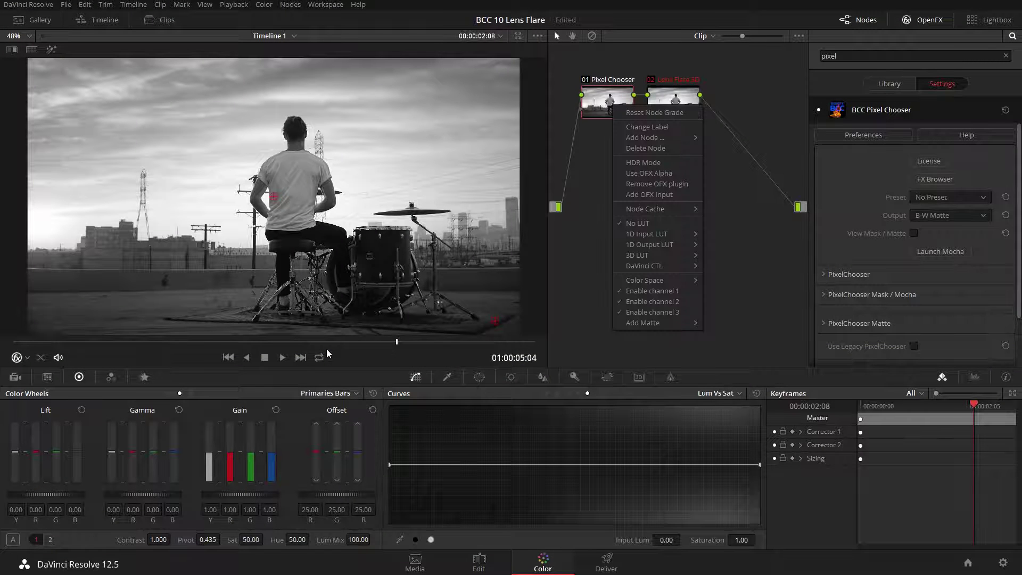
left_click(658, 183)
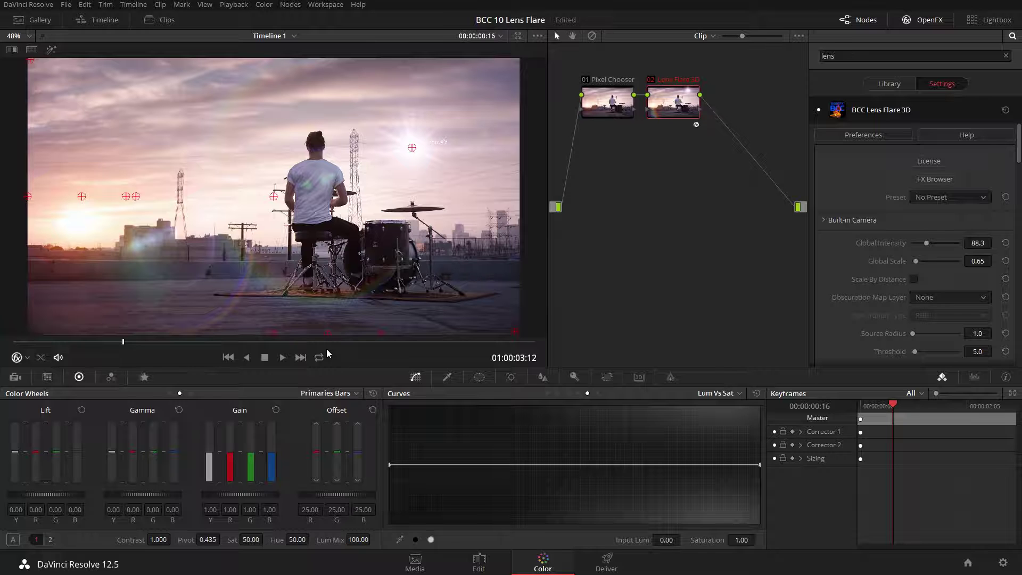
Play the clip from near its start to check the lens flare against the camera movement.
key("Left")
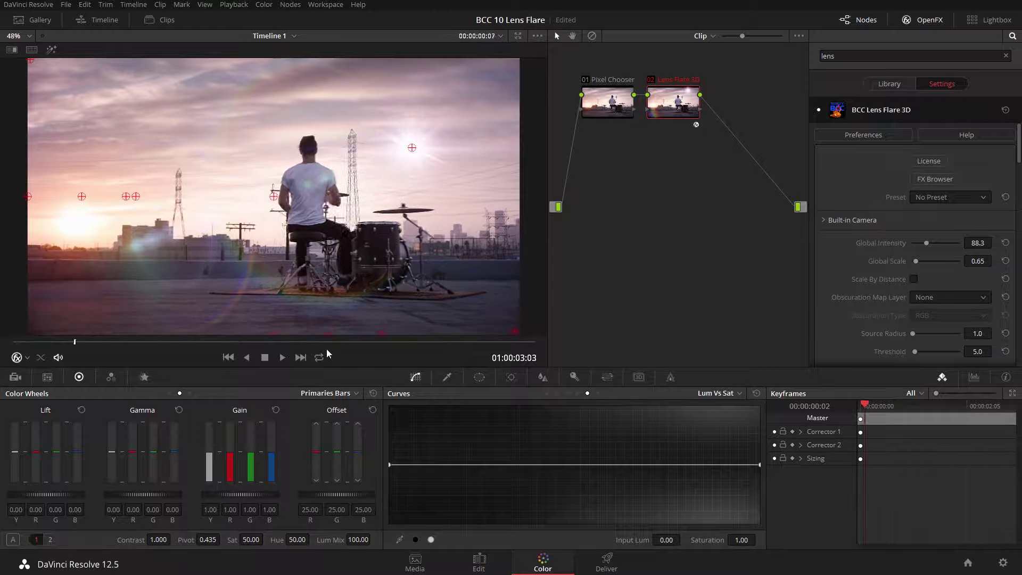
key("space")
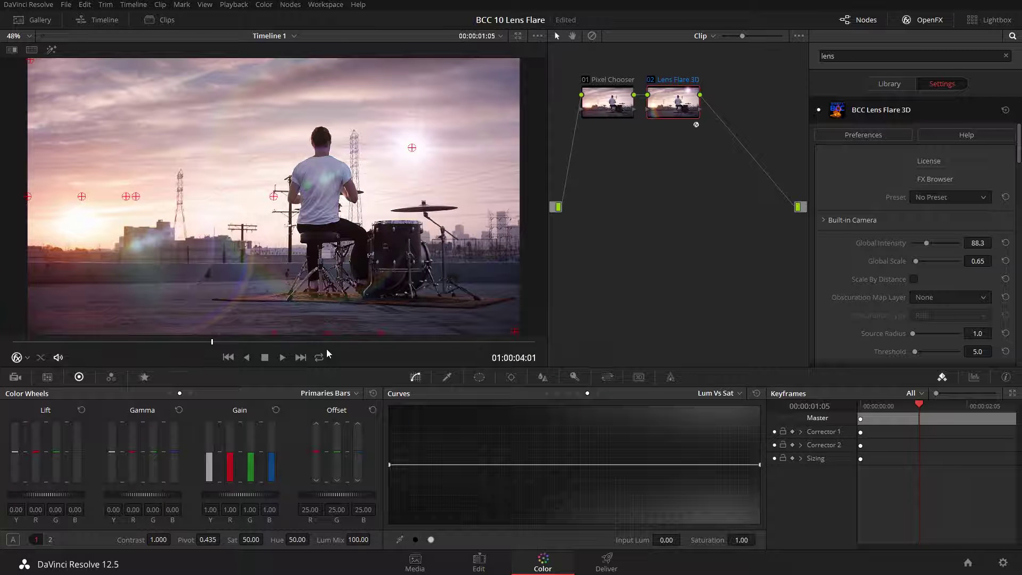
Expand the Motion Tracker settings of the BCC Lens Flare 3D effect.
scroll(916, 244, "down", 5)
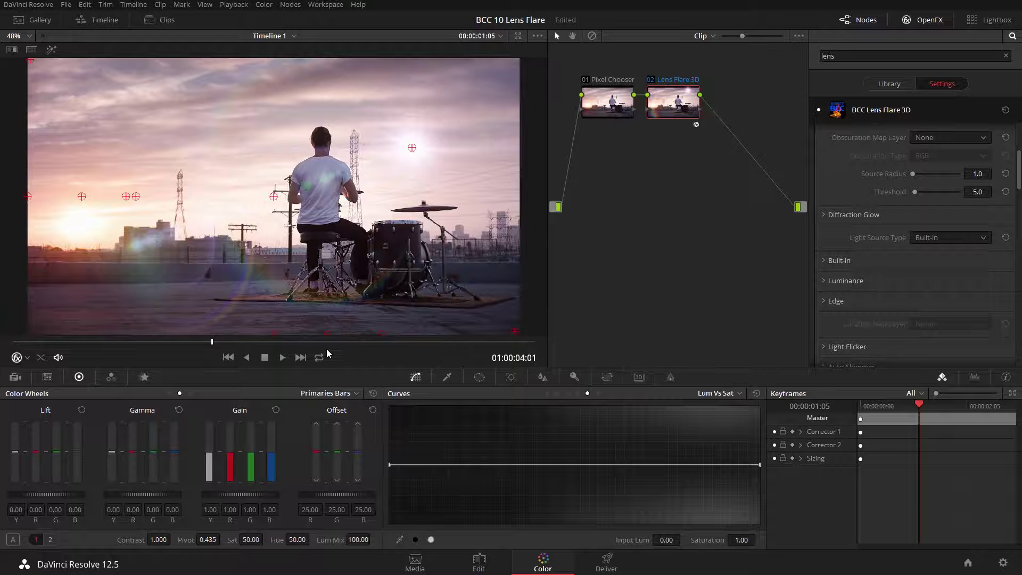
scroll(915, 245, "down", 5)
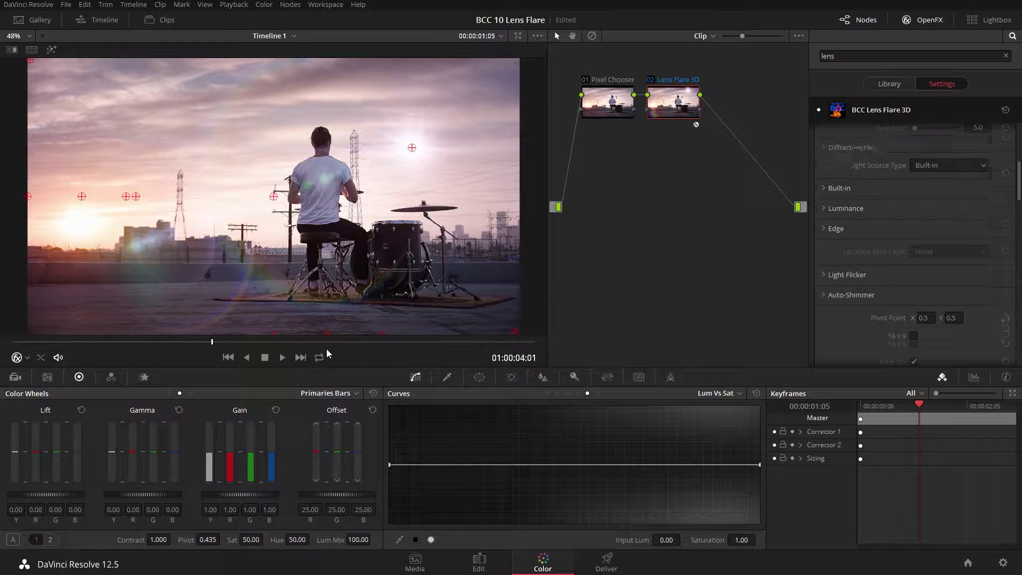
scroll(916, 245, "down", 6)
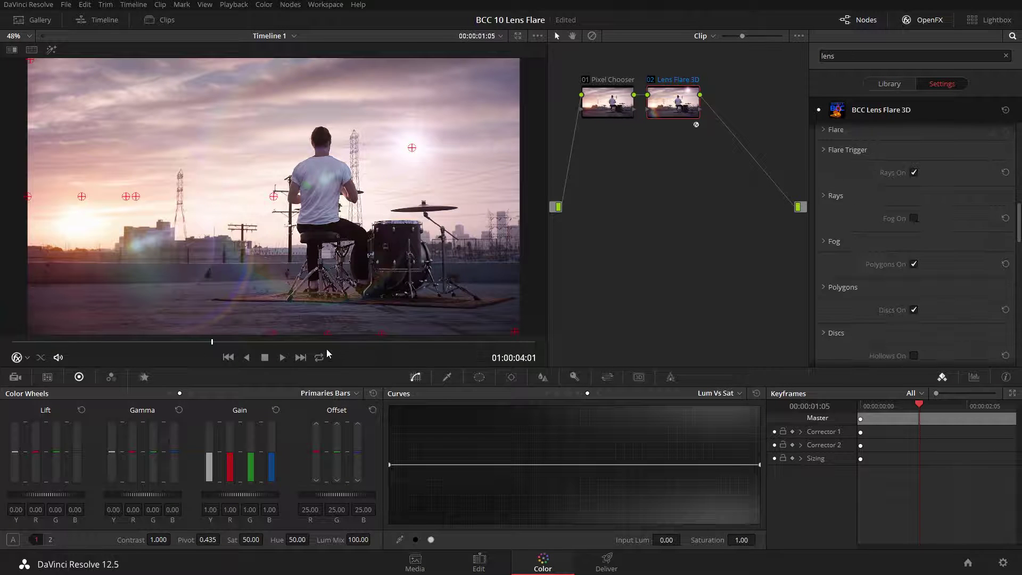
scroll(916, 245, "down", 8)
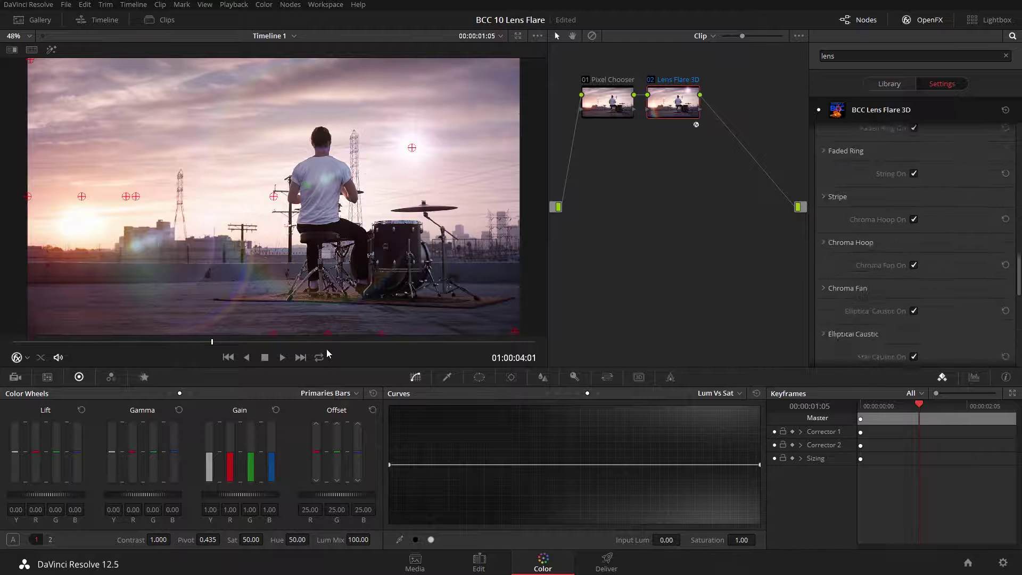
scroll(916, 245, "down", 3)
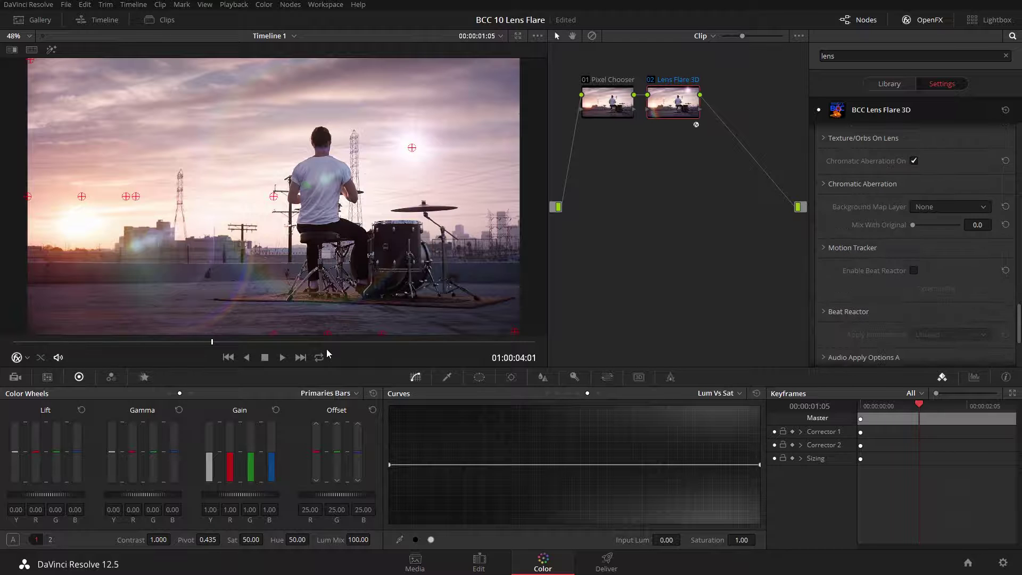
left_click(825, 248)
scroll(916, 247, "down", 5)
scroll(915, 245, "up", 3)
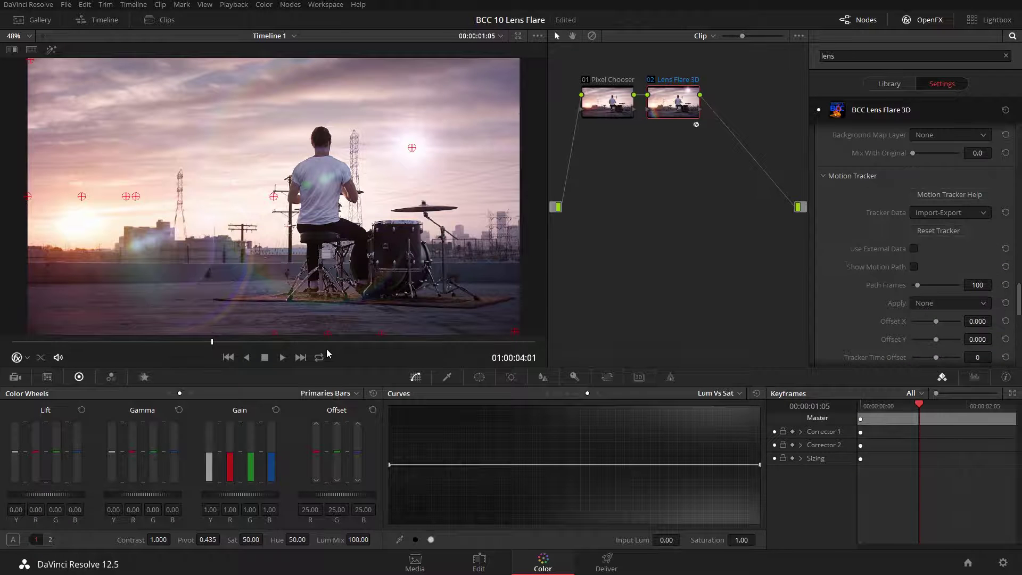
Load the tracker data file Flare Track.txt from the BCC Lens Flare folder on the desktop.
left_click(950, 213)
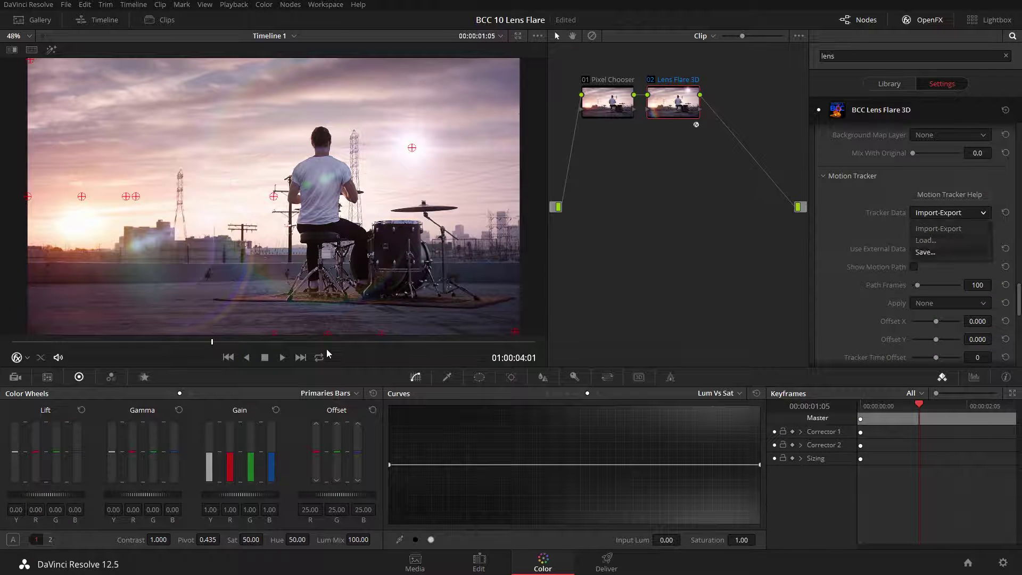
left_click(926, 241)
scroll(42, 149, "up", 4)
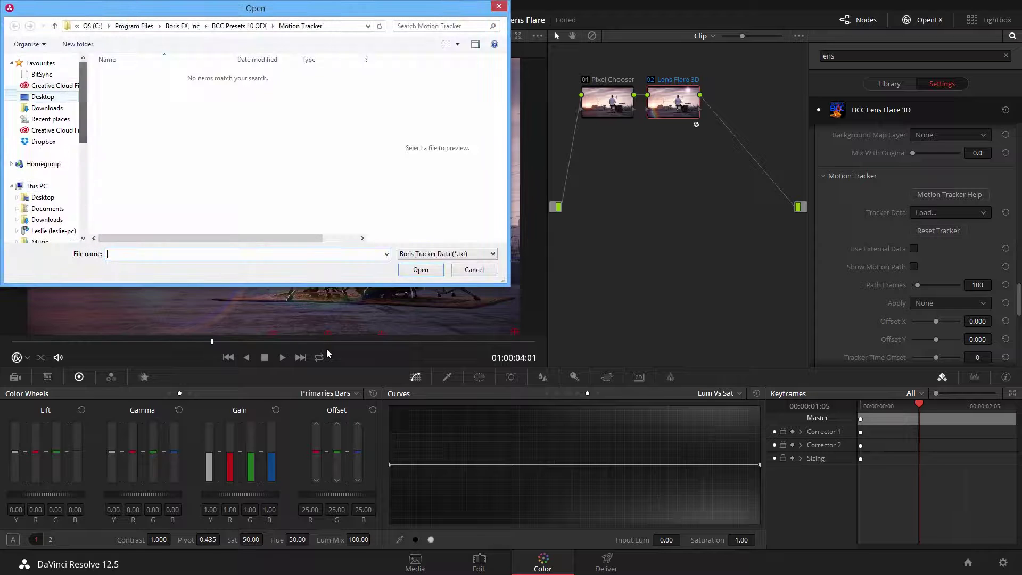
left_click(43, 96)
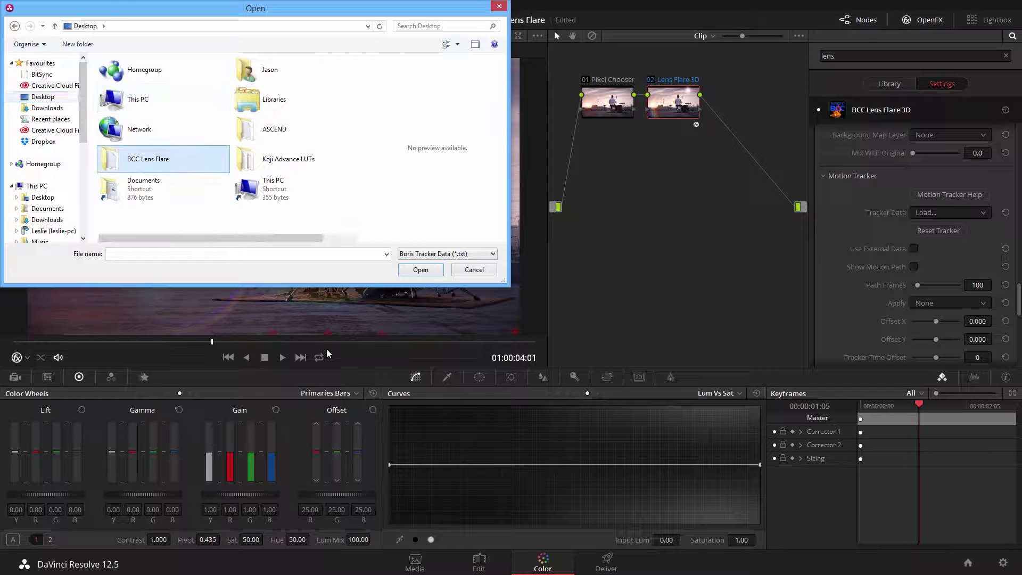
double_click(148, 159)
left_click(129, 75)
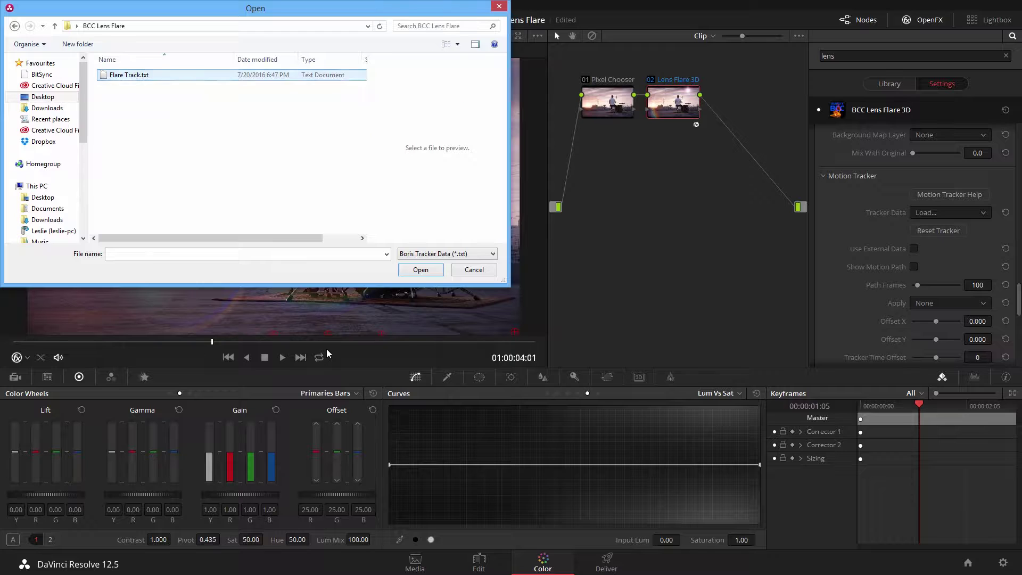
left_click(421, 269)
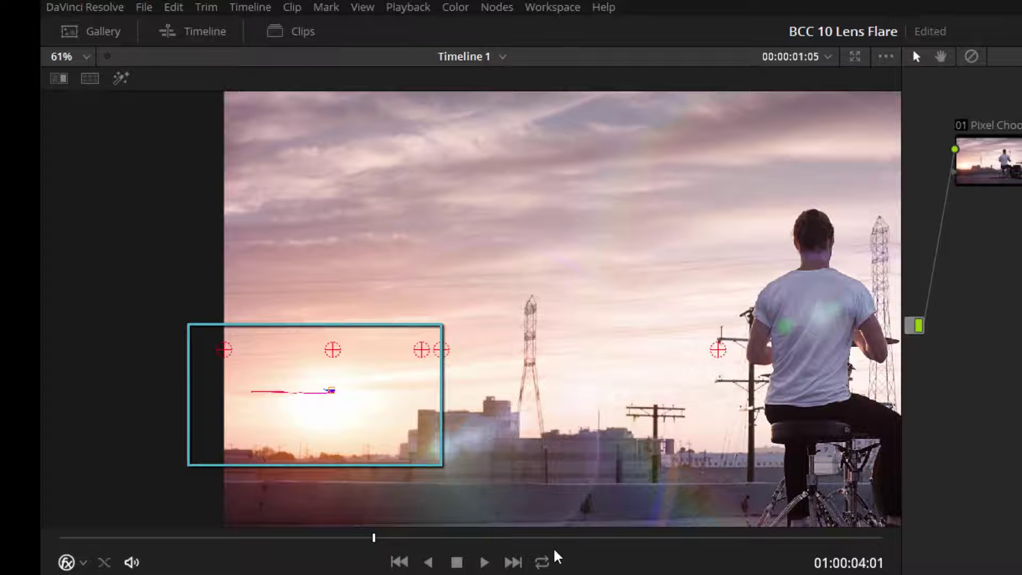
Play the clip backward and forward to check the tracker's motion path against the sun.
key("j")
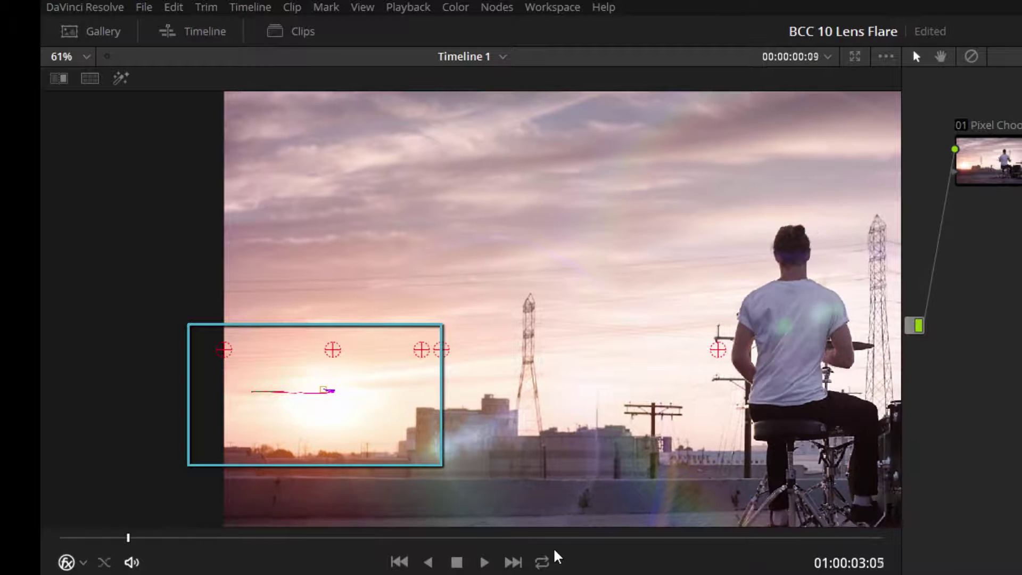
key("l")
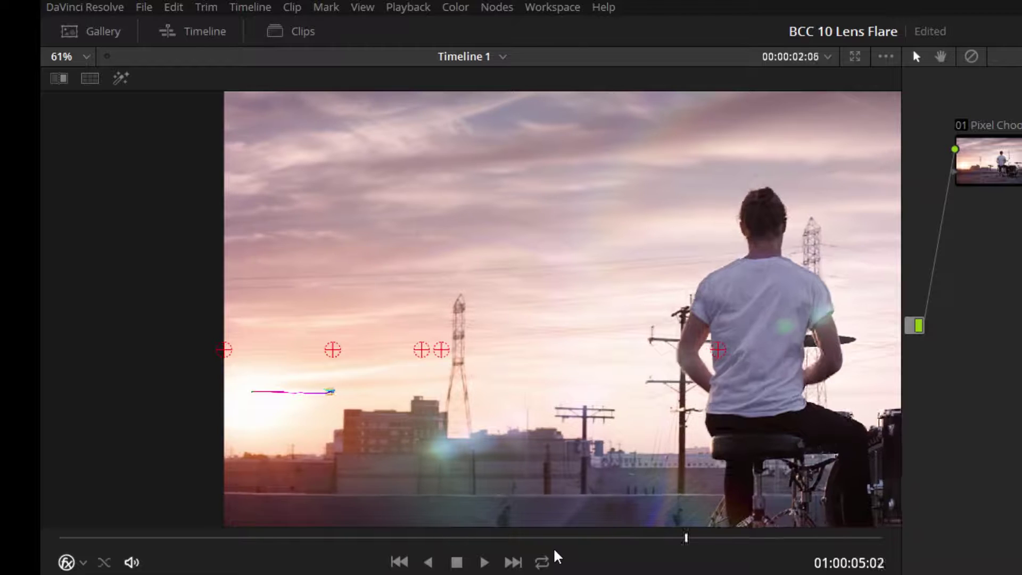
key("j")
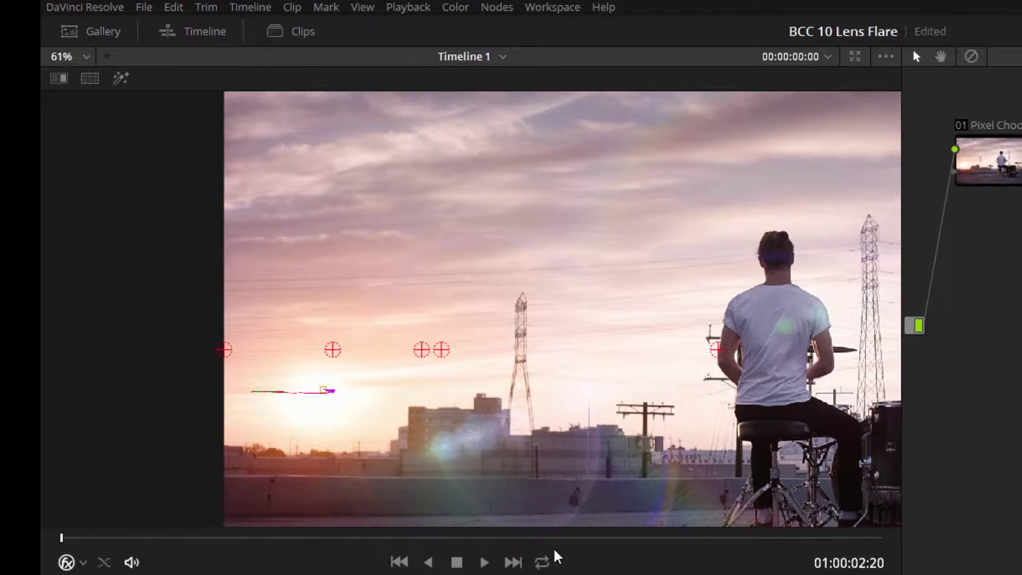
key("l")
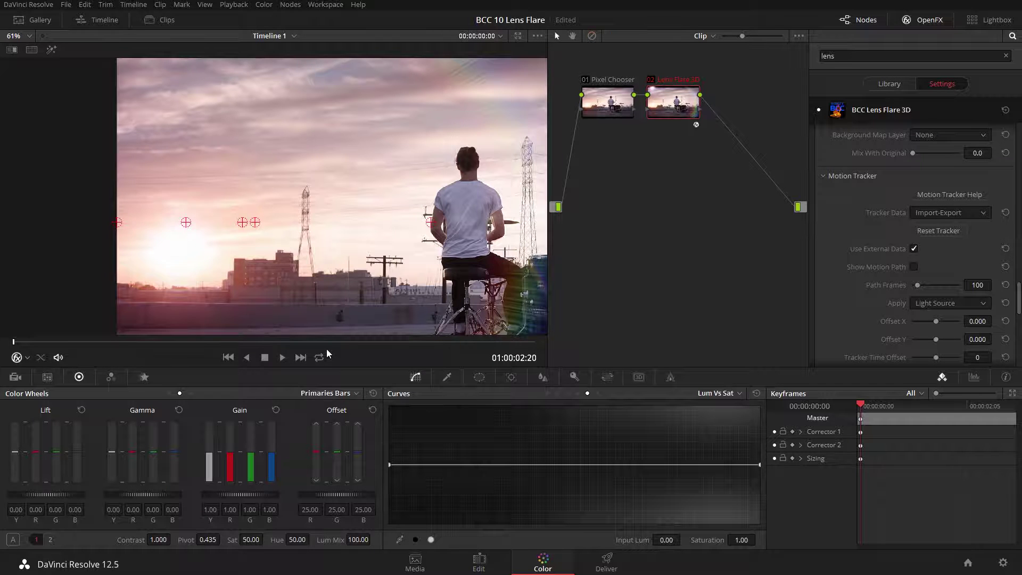
Show the whole frame in the viewer and play the clip to check the flare following the sun.
key("shift+z")
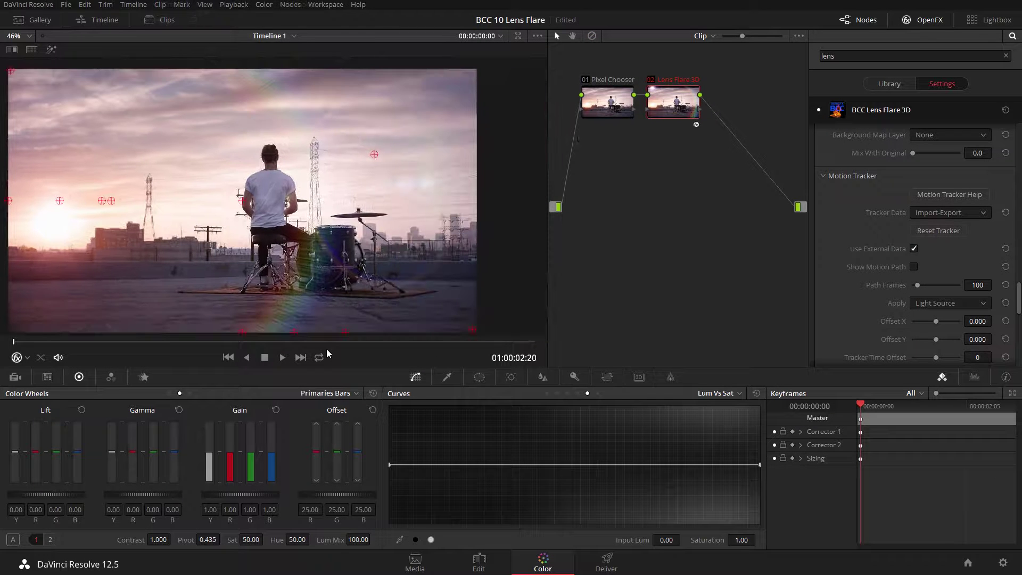
scroll(328, 354, "down", 1)
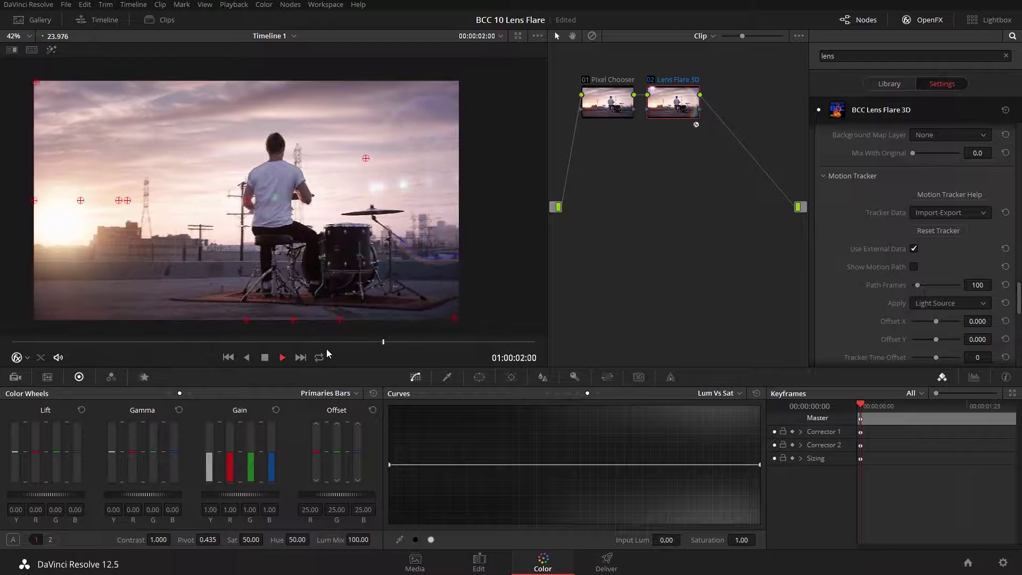
key("space")
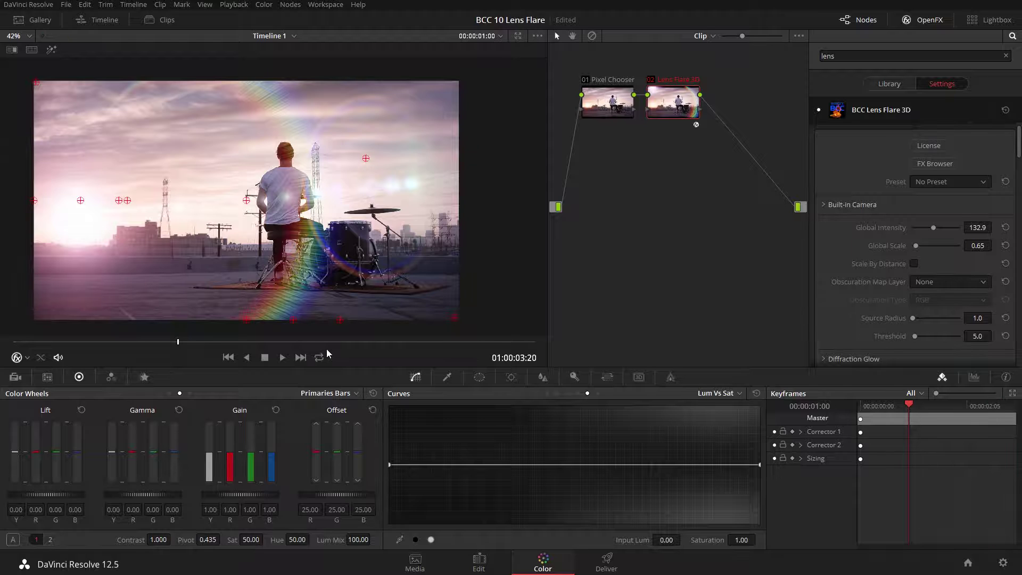
key("space")
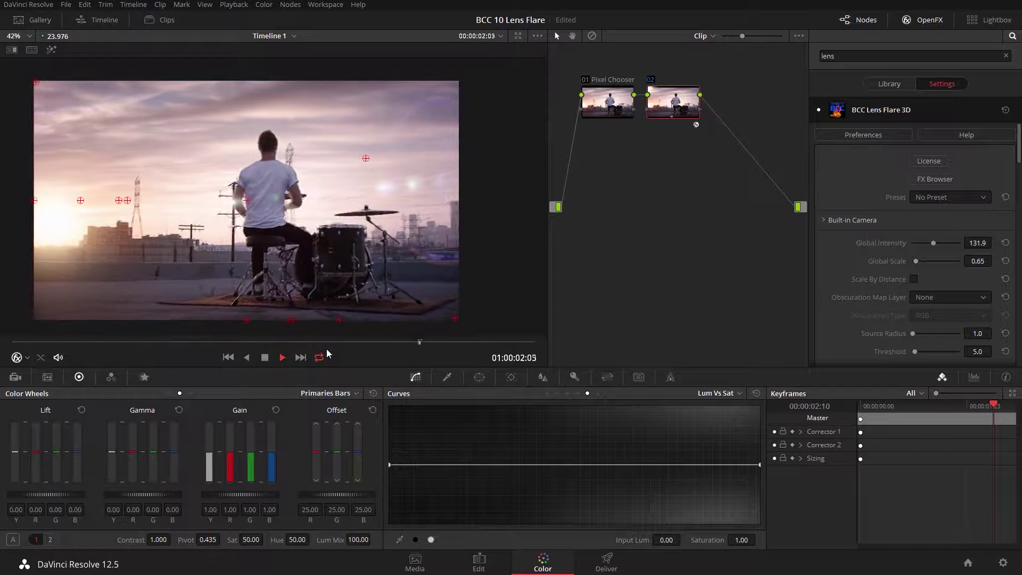
key("space")
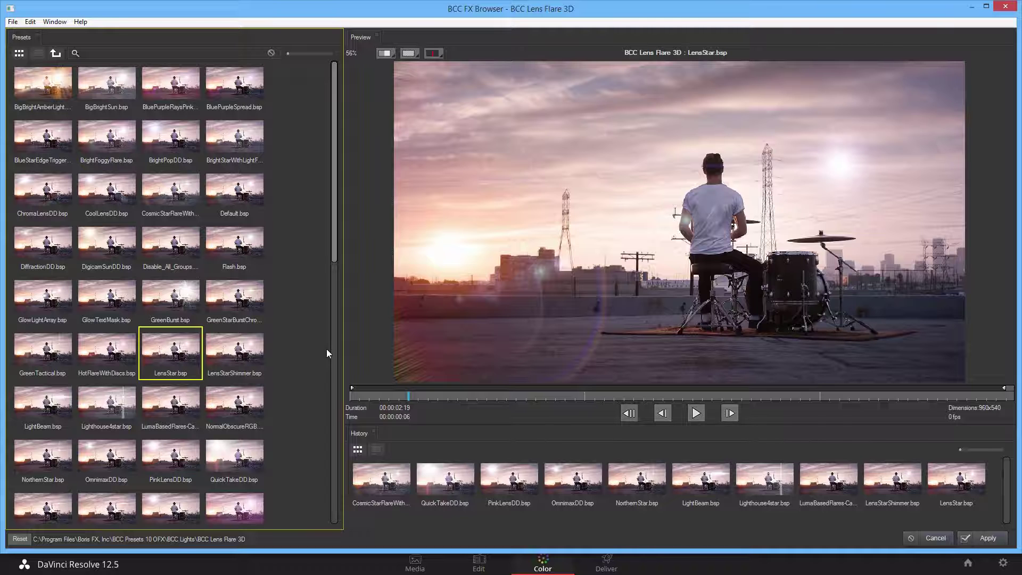
Preview the Lens Flare 3D presets one after another, from the BigBright presets through to LensStarShimmer.
key("Home")
key("Right")
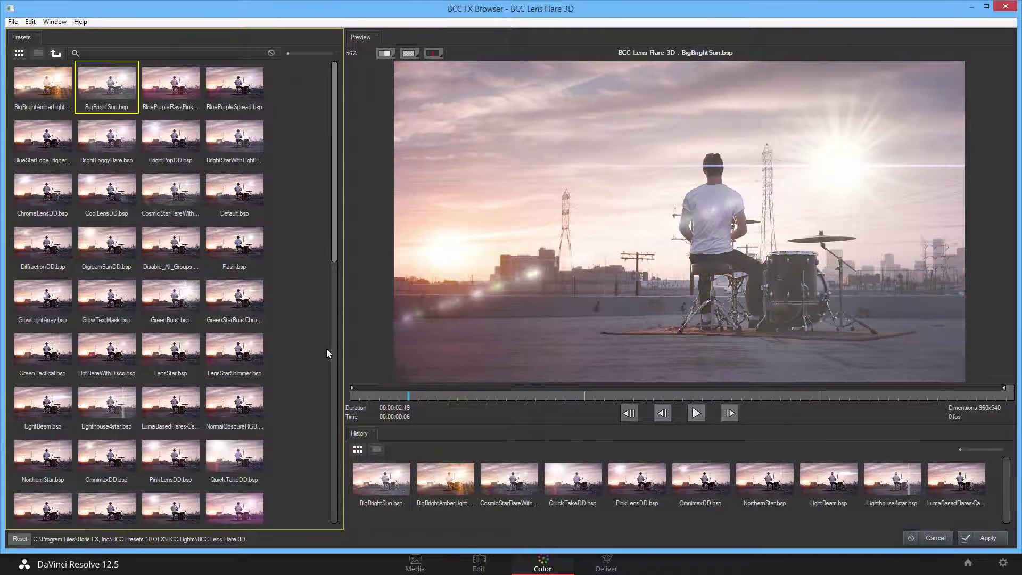
key("Right")
key("Right")
key("Down")
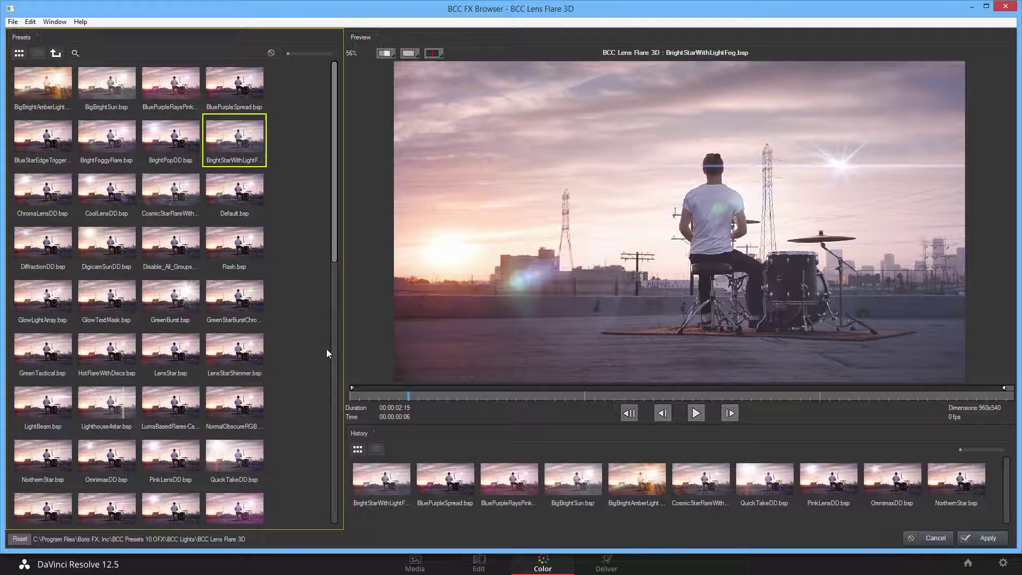
key("Left")
key("Left")
key("Left")
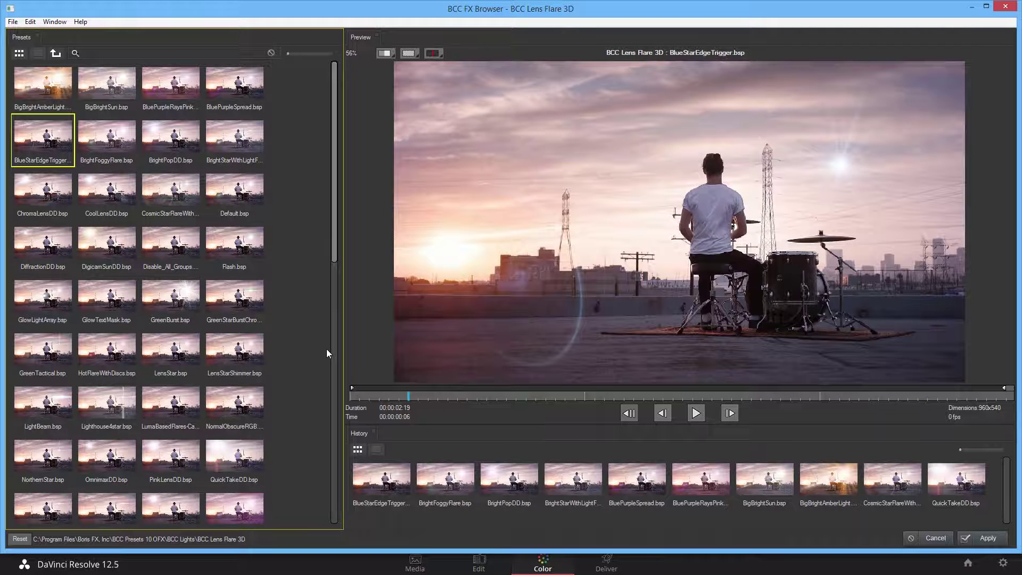
key("Down")
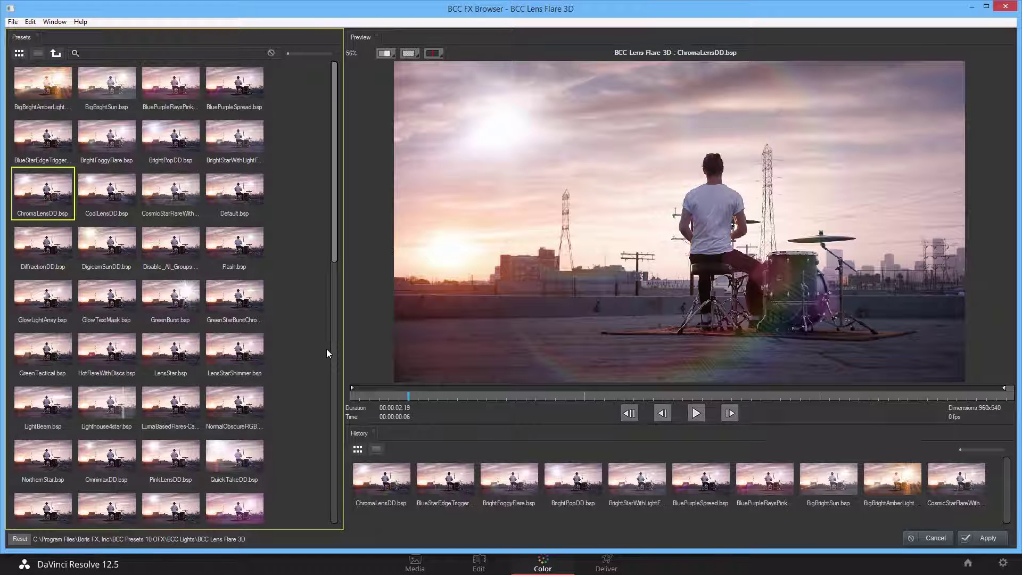
key("Right")
key("Right")
key("Right")
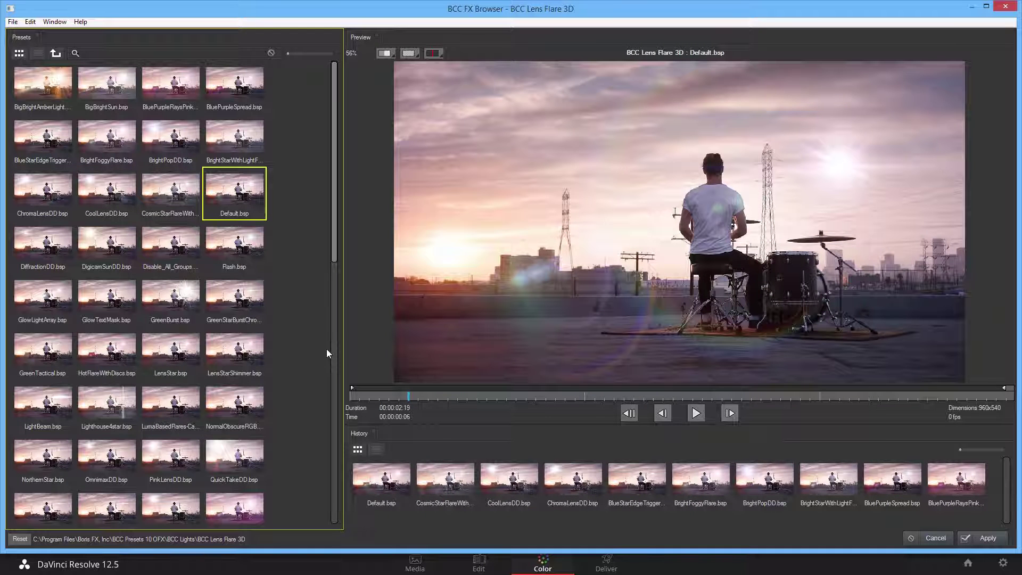
key("Down")
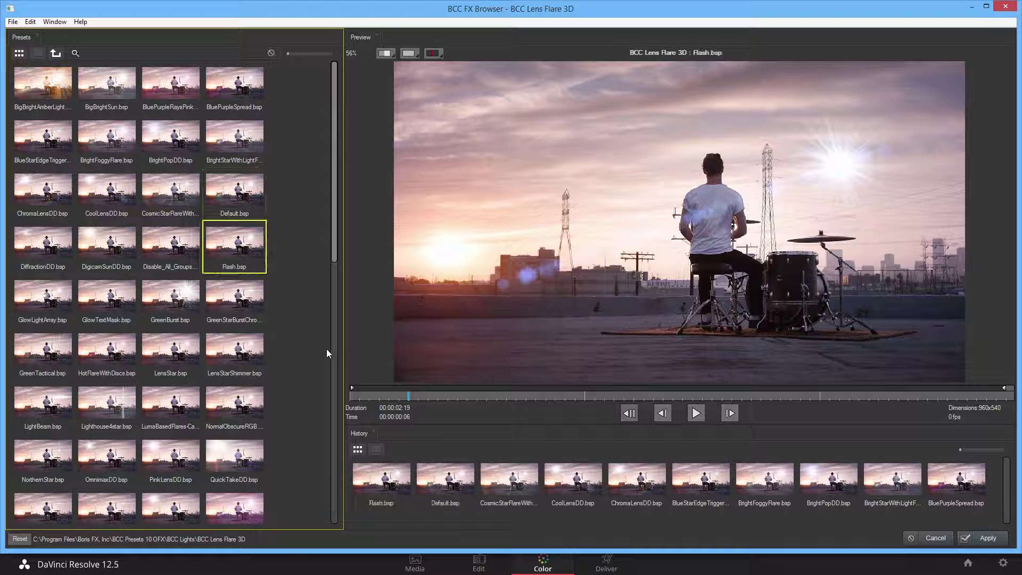
key("Left")
key("Left")
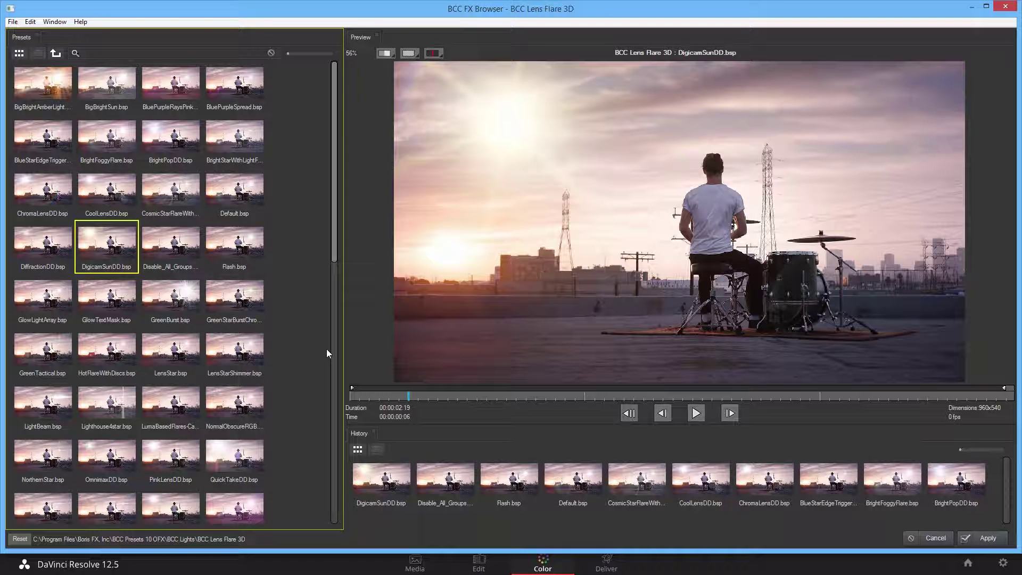
key("Left")
key("Down")
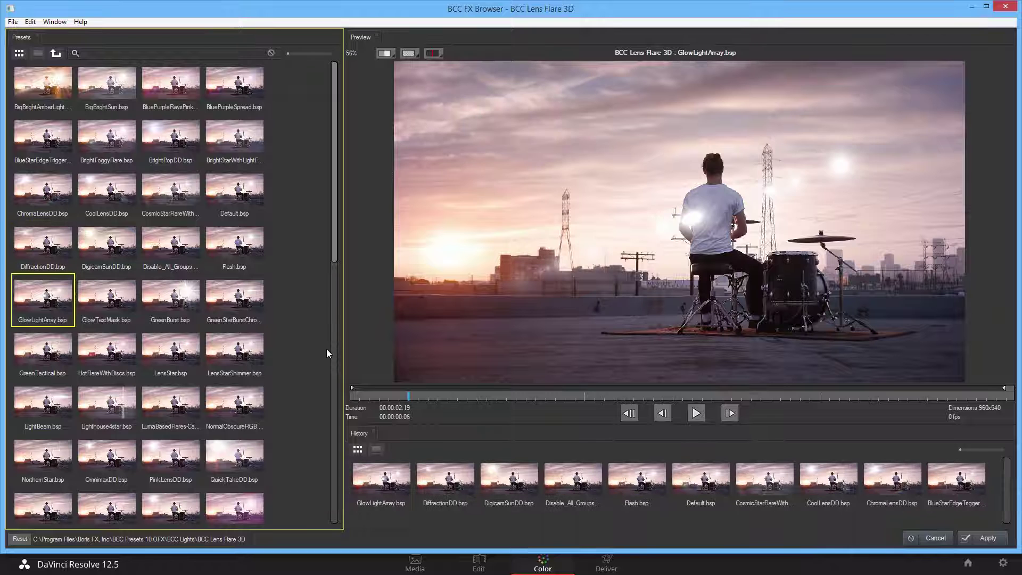
key("Right")
key("Right")
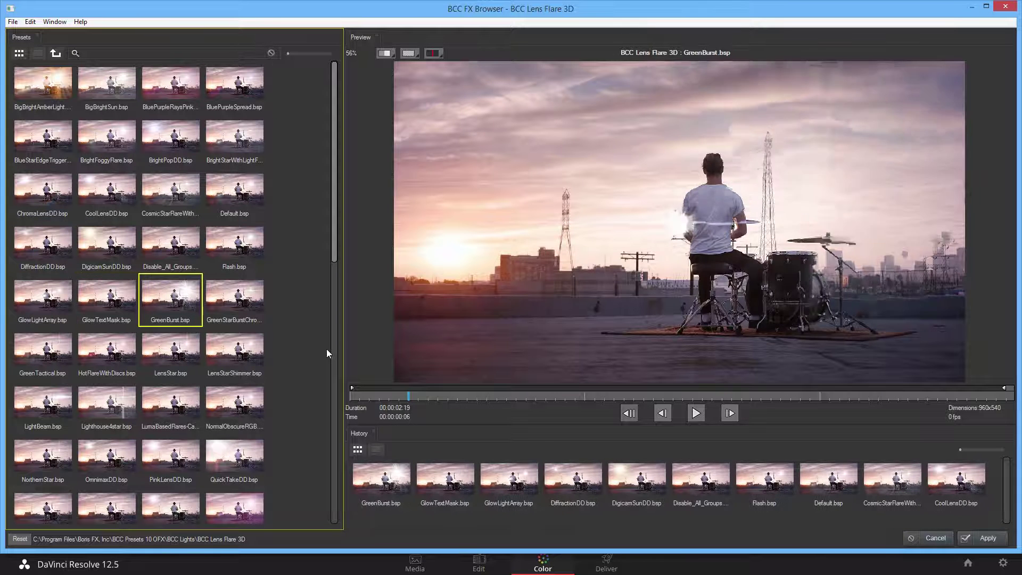
key("Right")
key("Down")
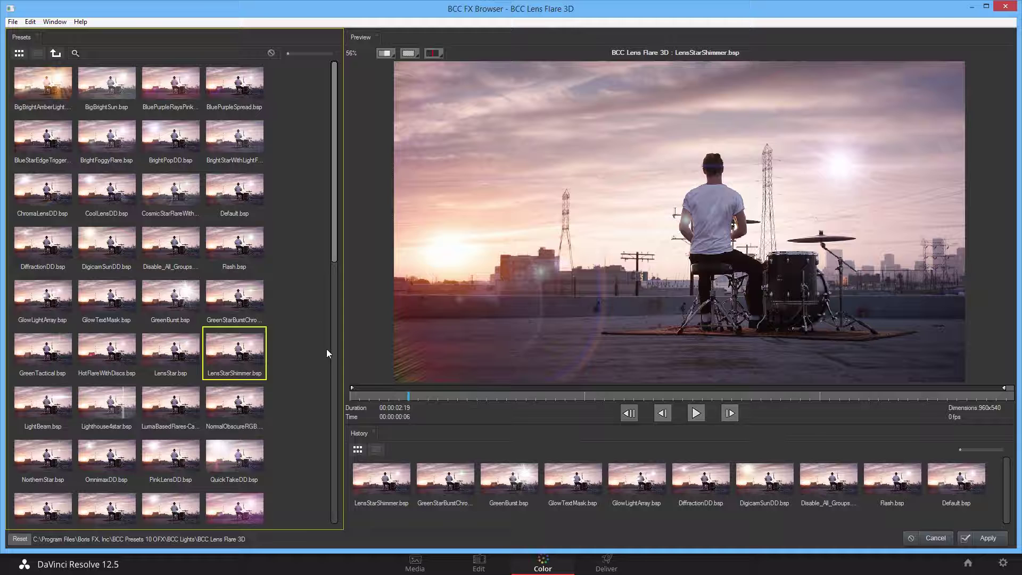
Compare the LensStar and HotFlareWithDiscs presets and settle on GreenTactical for the flare.
key("Left")
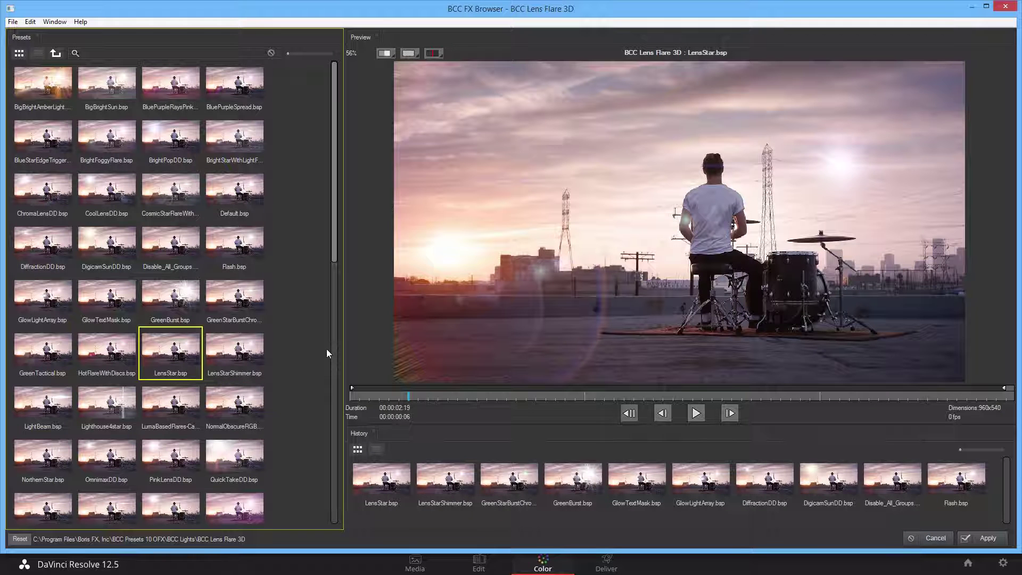
key("Left")
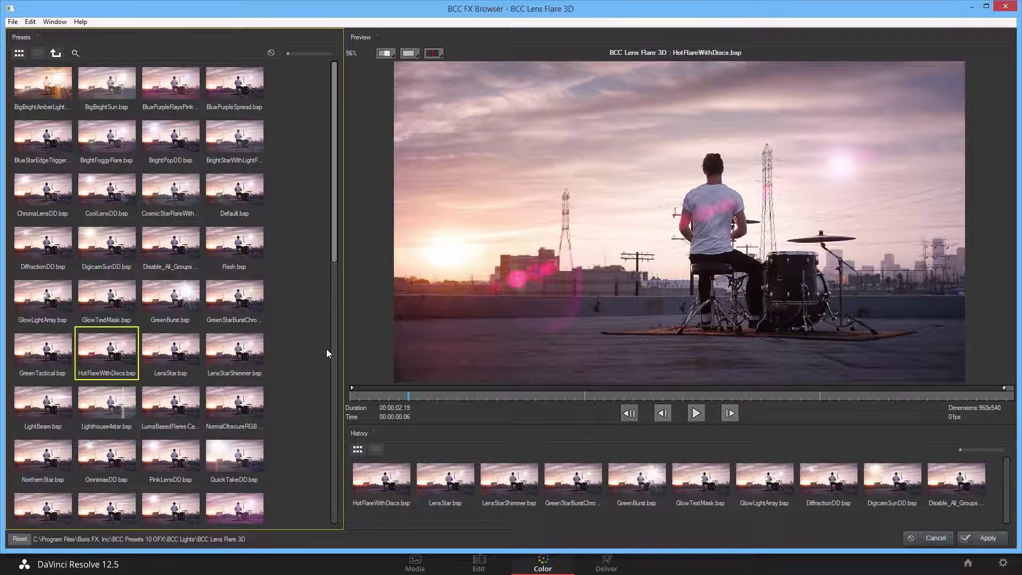
key("Left")
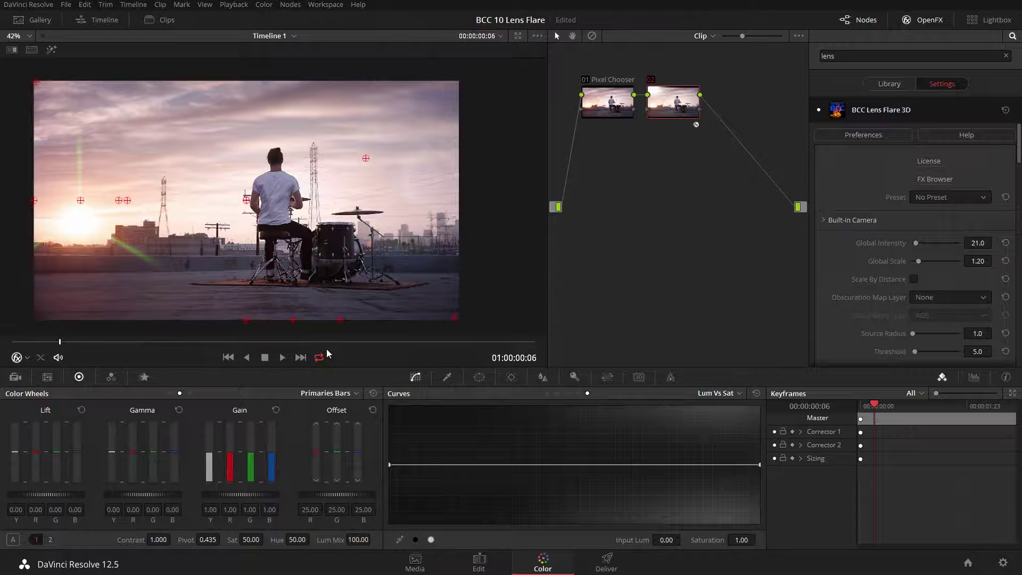
Play the clip to check how the new flare preset behaves as the sun moves toward the frame edge.
key("space")
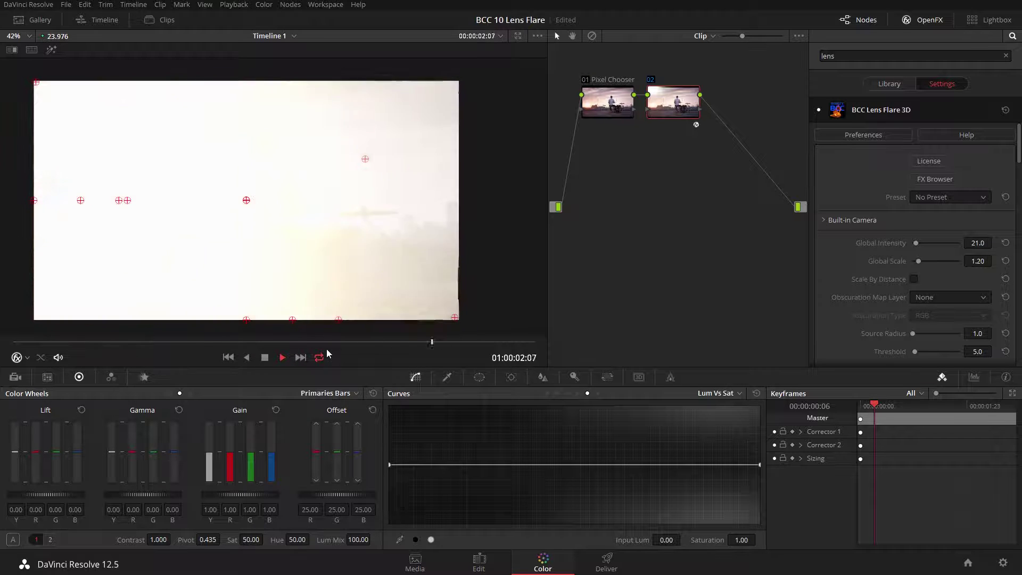
key("space")
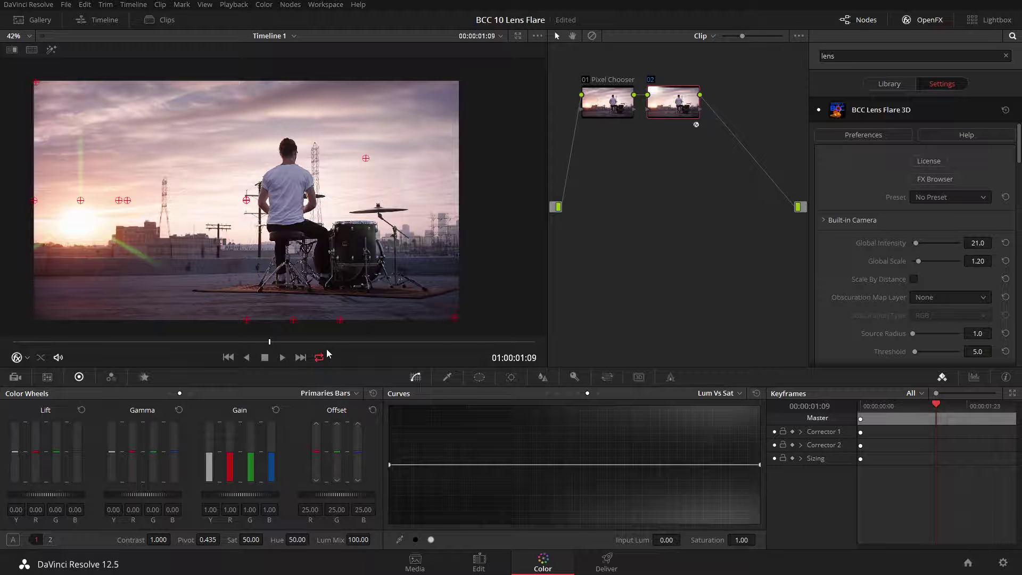
Turn off Trigger On Edge in the lens flare's Flare Trigger settings.
scroll(916, 245, "down", 2)
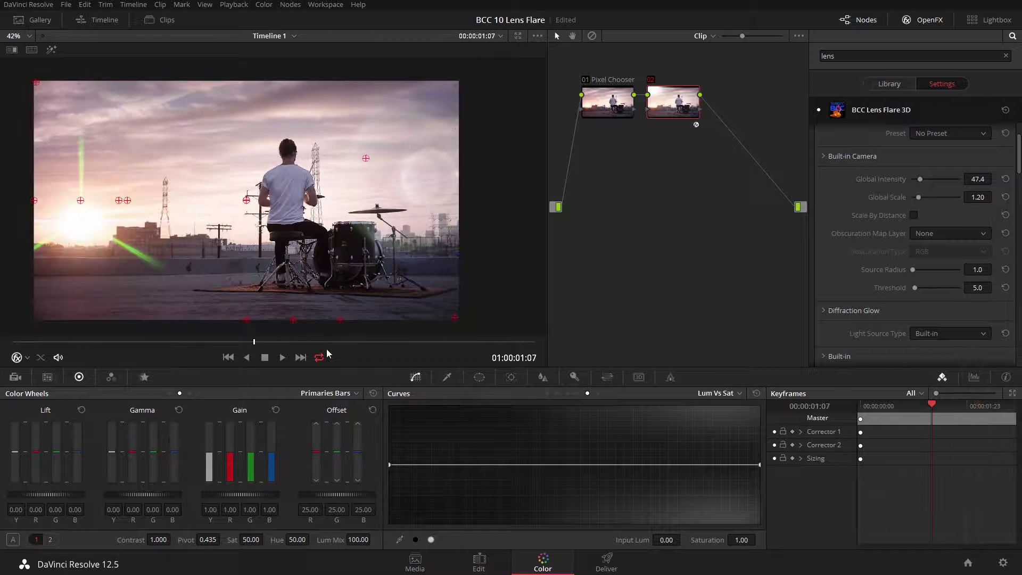
scroll(916, 245, "down", 2)
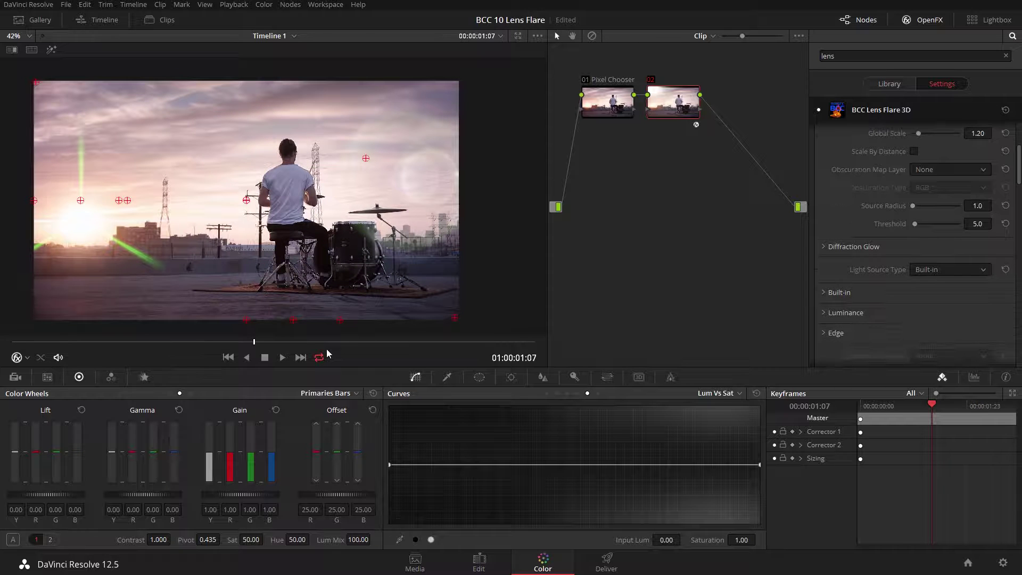
scroll(916, 245, "down", 5)
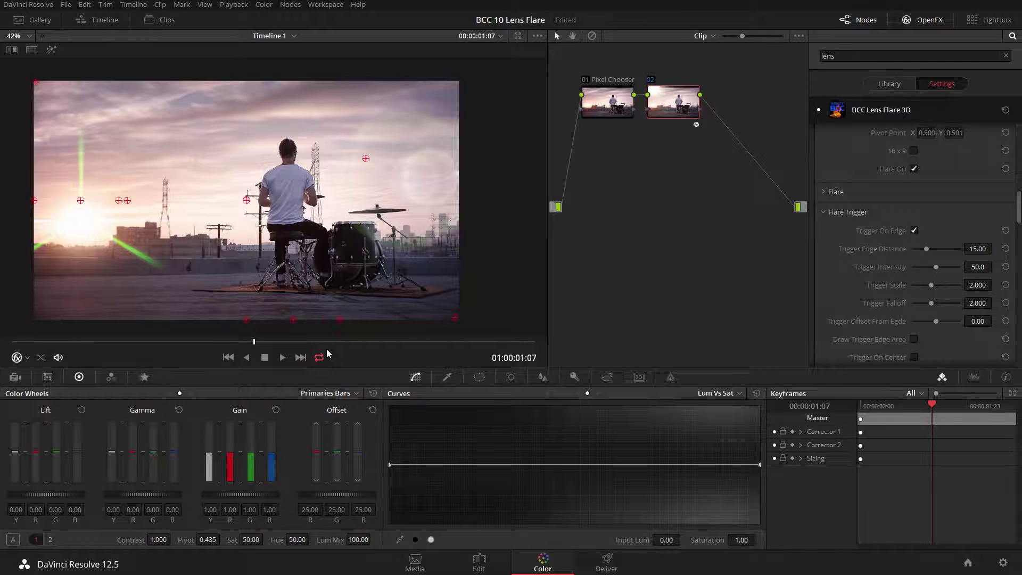
left_click(913, 230)
Play the clip to check the tracked flare without edge triggering.
key("space")
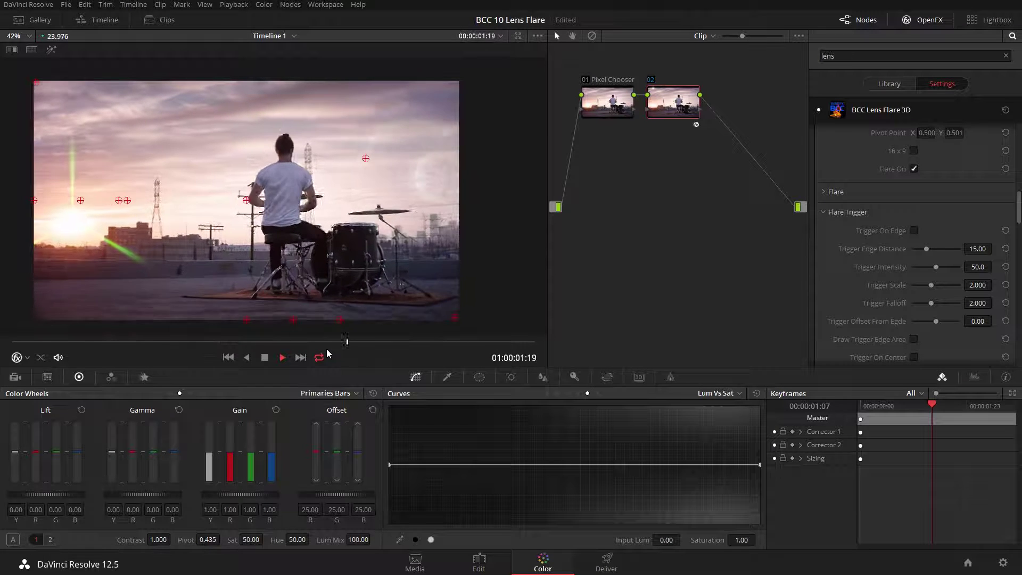
key("space")
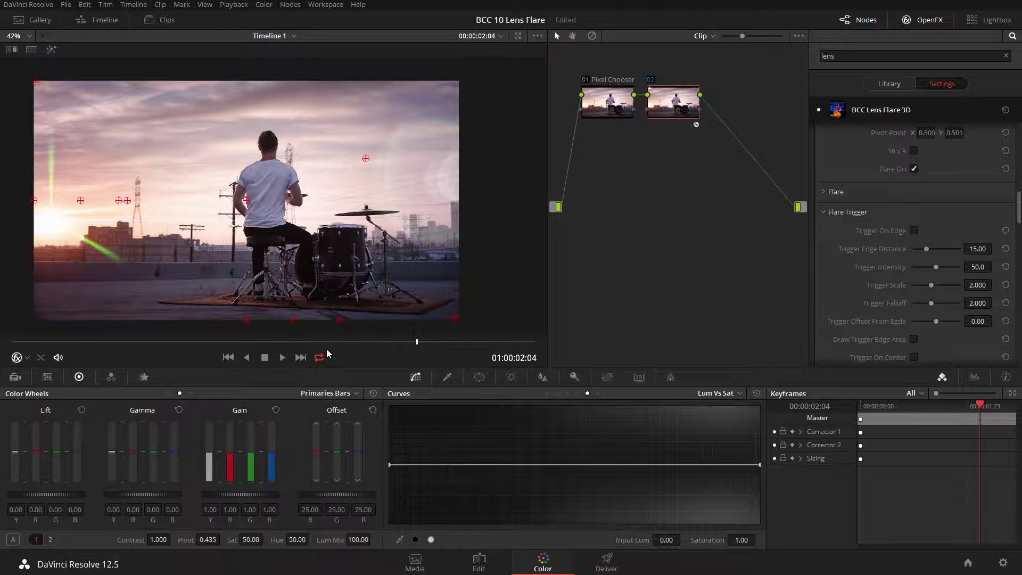
key("space")
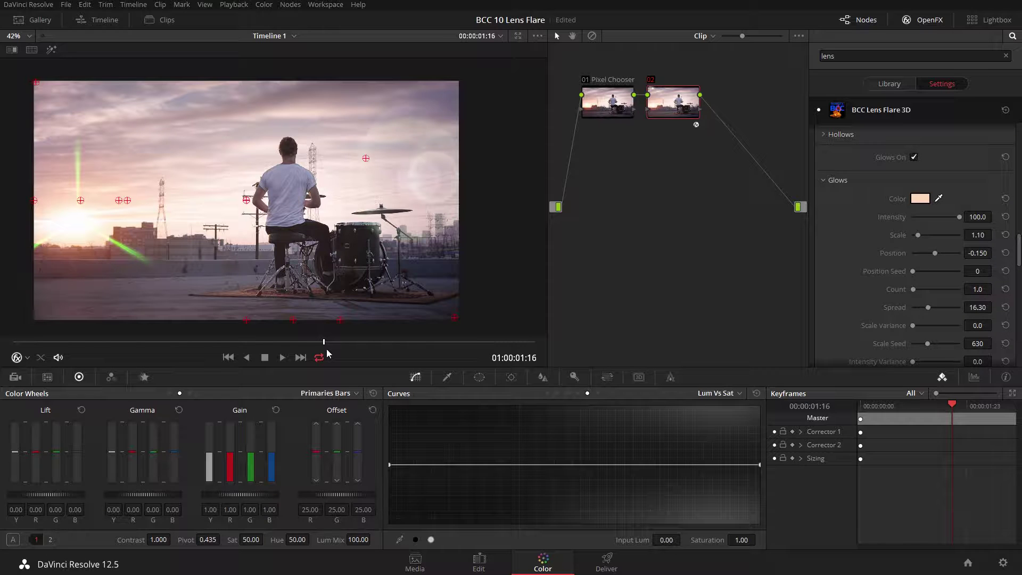
Undo the last change to the flare's Glows settings and turn on Chroma Fan.
key("ctrl+z")
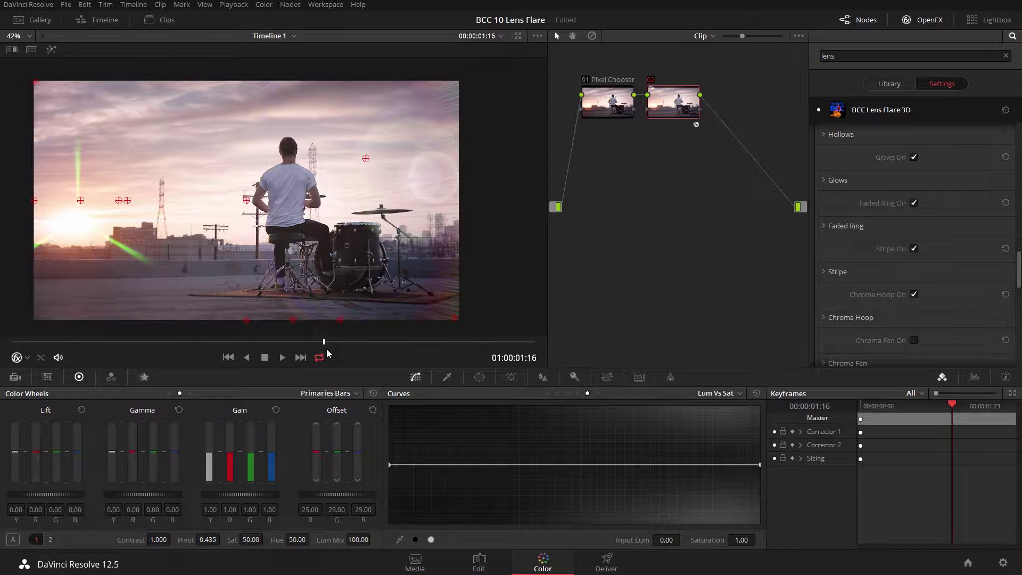
scroll(915, 245, "down", 1)
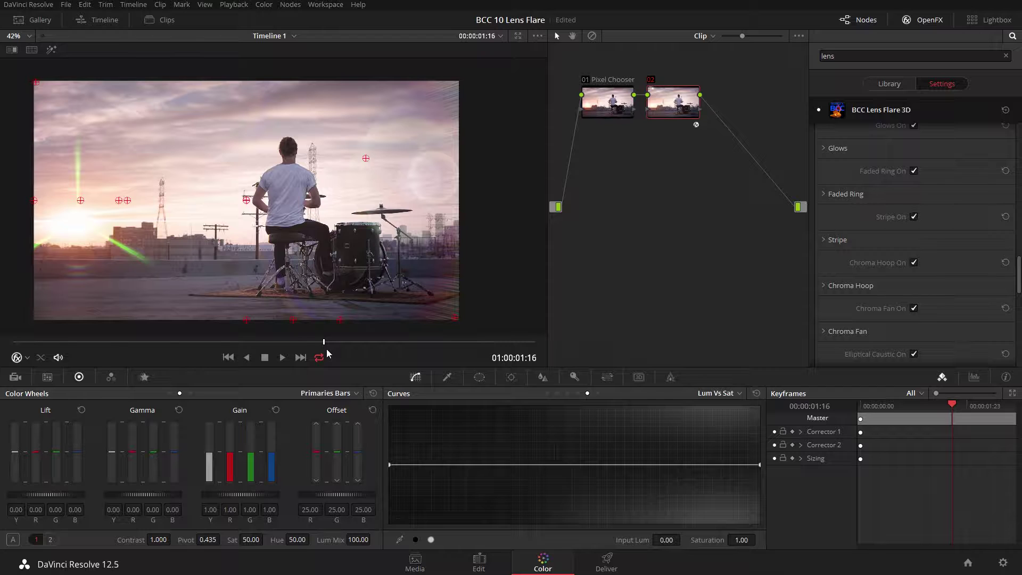
scroll(916, 245, "down", 6)
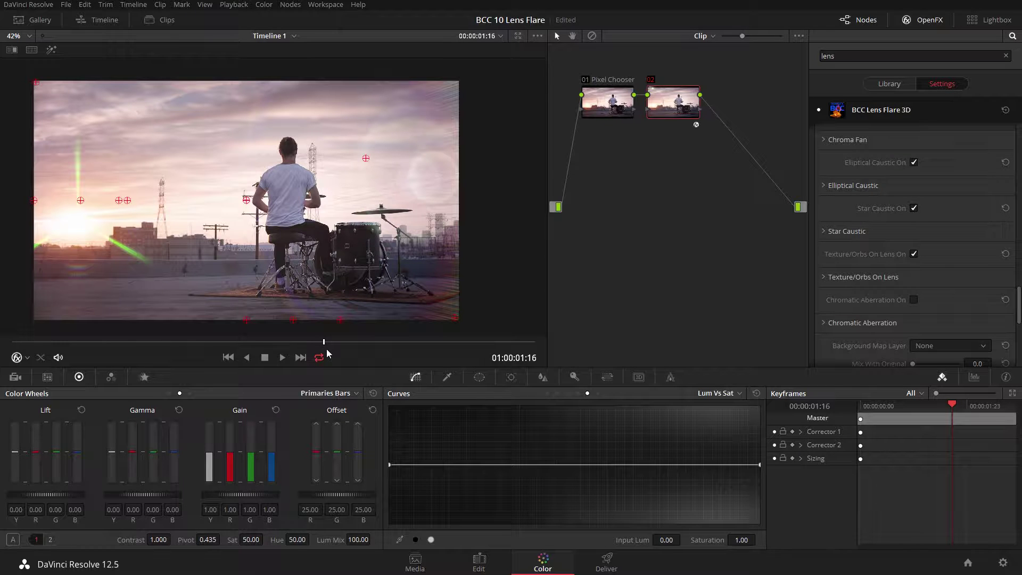
Turn on Chromatic Aberration for the lens flare and review its Color Type options.
left_click(914, 300)
left_click(823, 323)
scroll(916, 245, "down", 3)
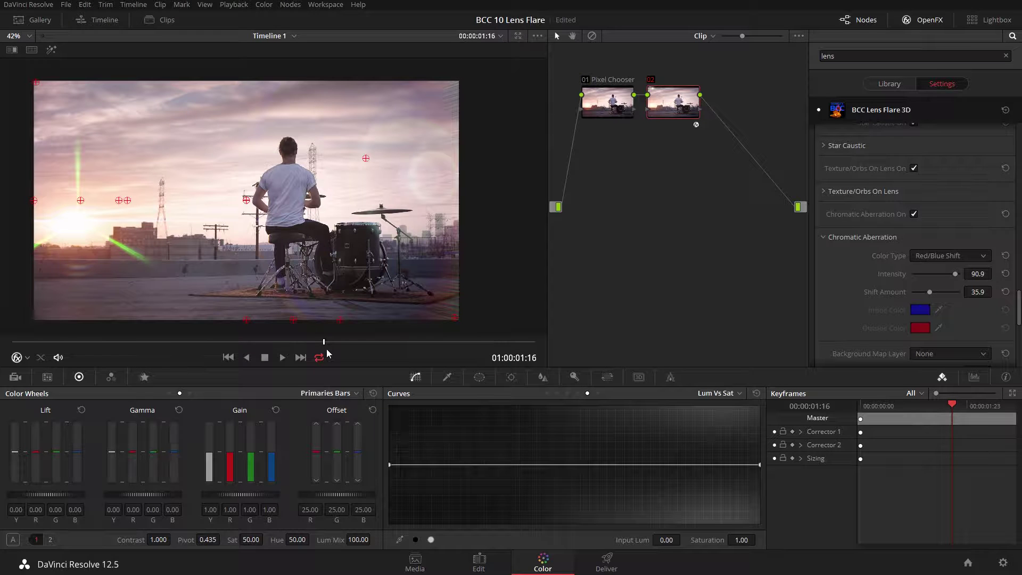
left_click(951, 256)
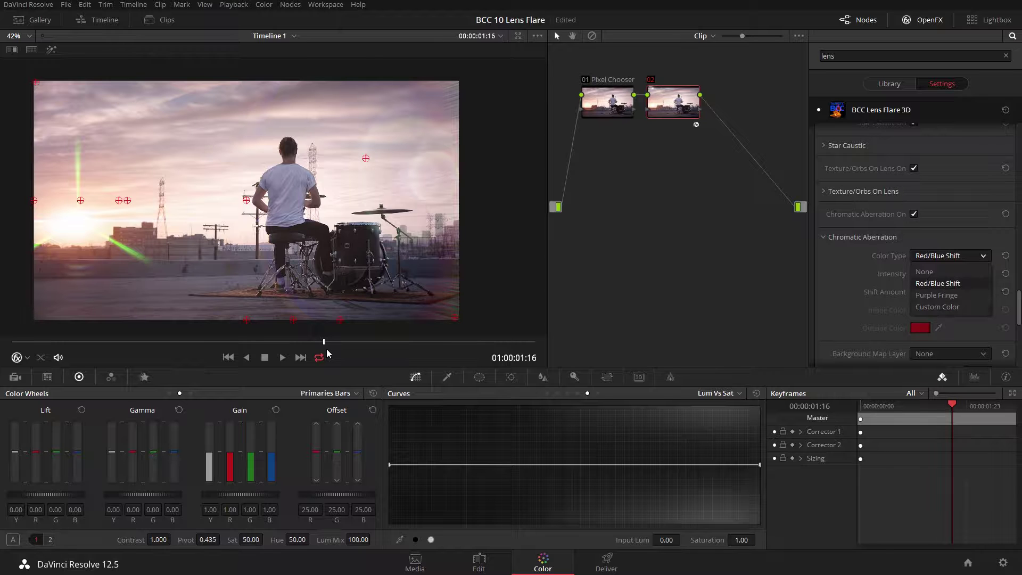
scroll(937, 283, "up", 6)
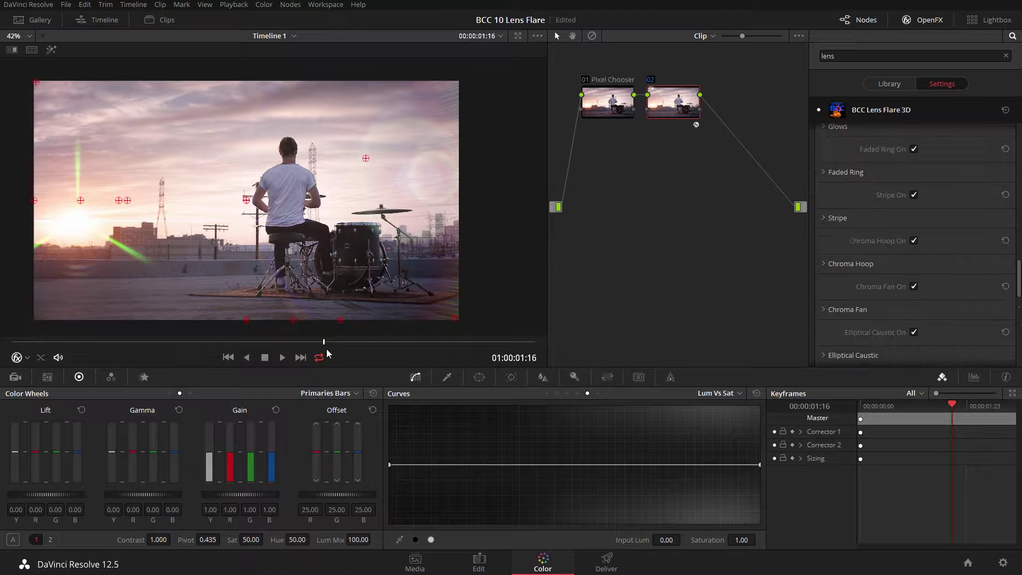
Play the clip to check the tracked flare with chromatic aberration.
key("space")
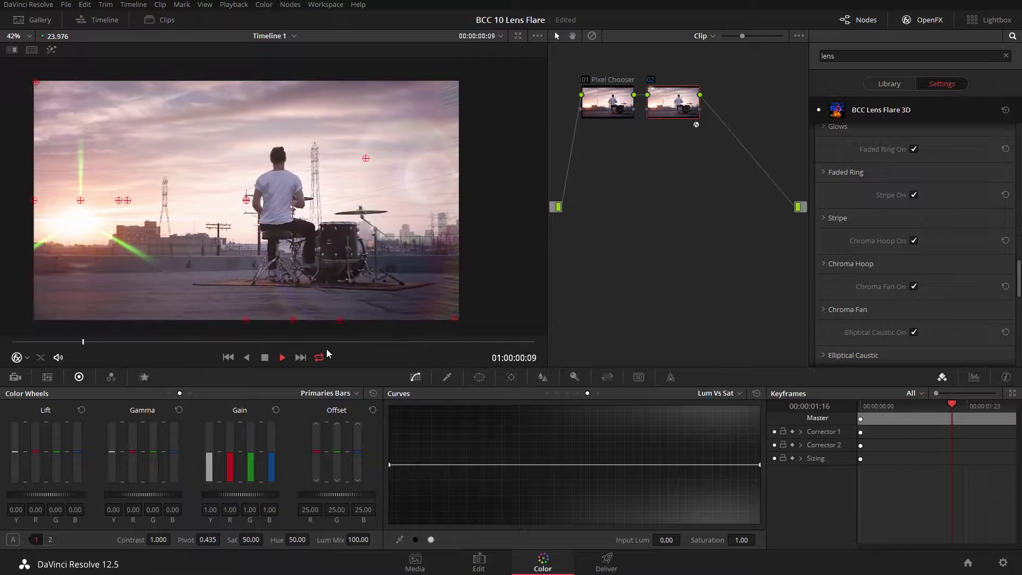
key("space")
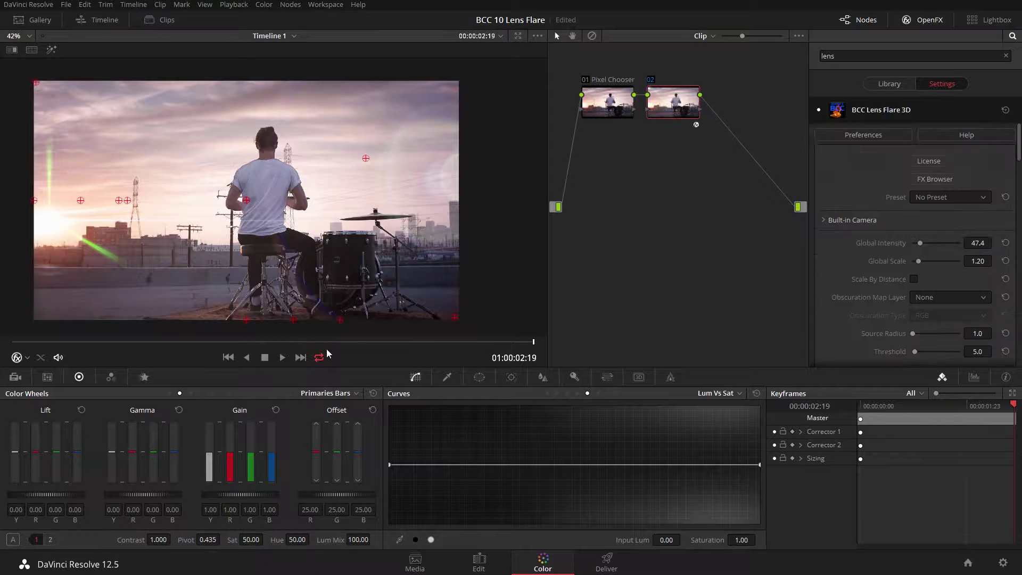
Compare the NormalObscureRGB, PinkLensDD and SimpleLensDD presets, apply SimpleLensDD to the lens flare, and play the clip.
left_click(935, 179)
scroll(327, 349, "down", 2)
scroll(327, 349, "down", 1)
left_click(235, 341)
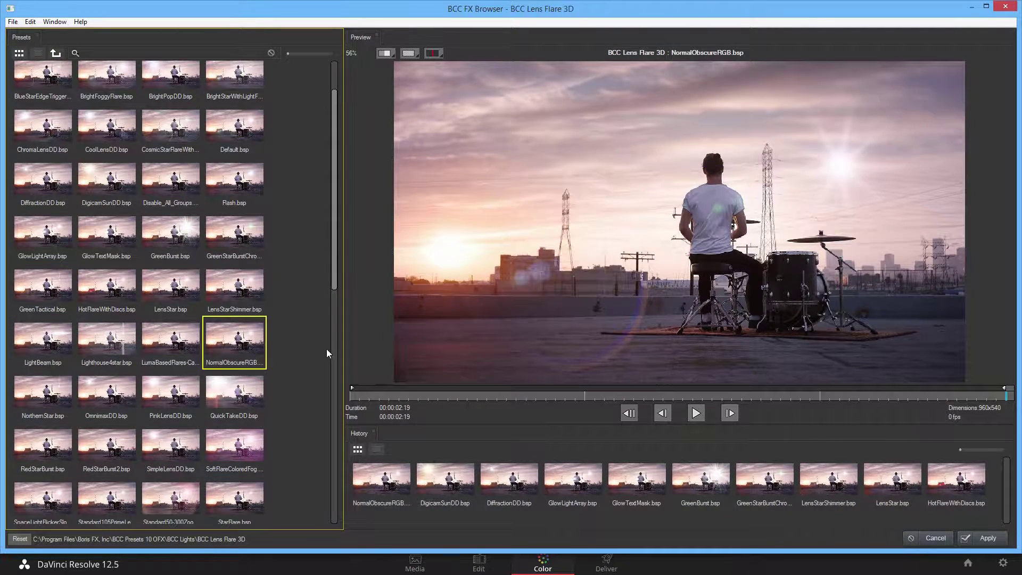
key("Down")
key("Left")
scroll(327, 349, "down", 1)
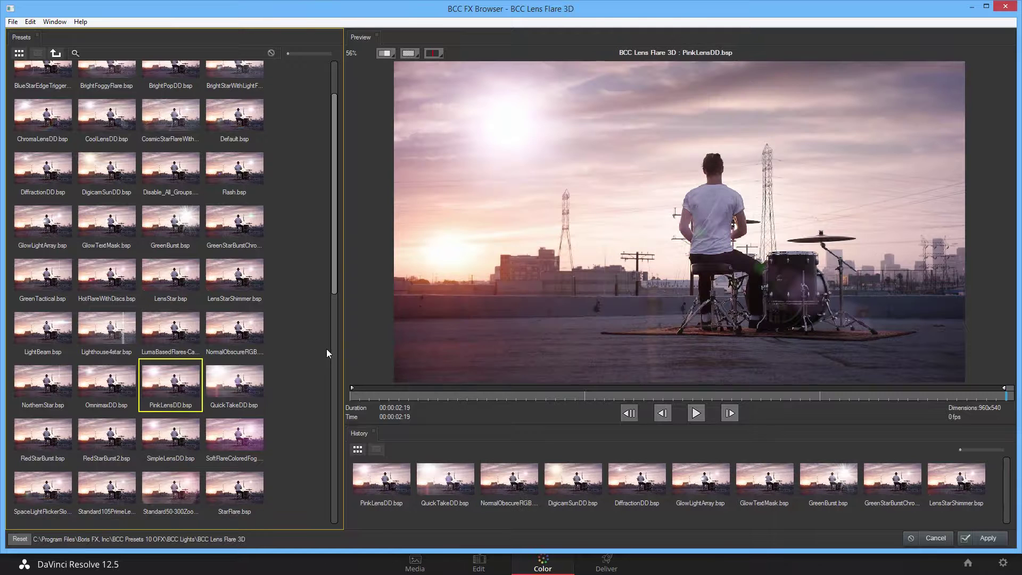
key("Down")
scroll(326, 349, "down", 2)
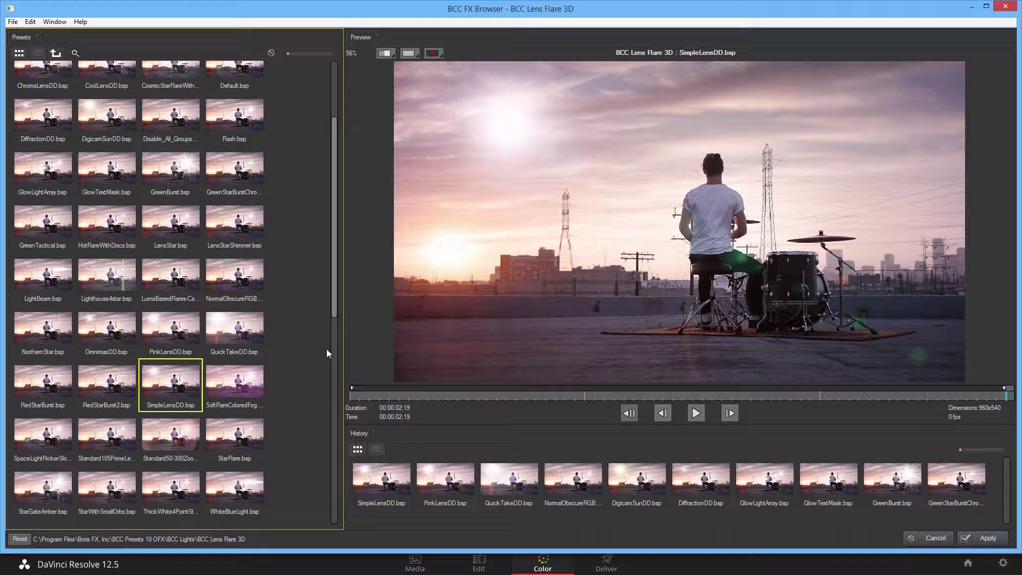
key("Return")
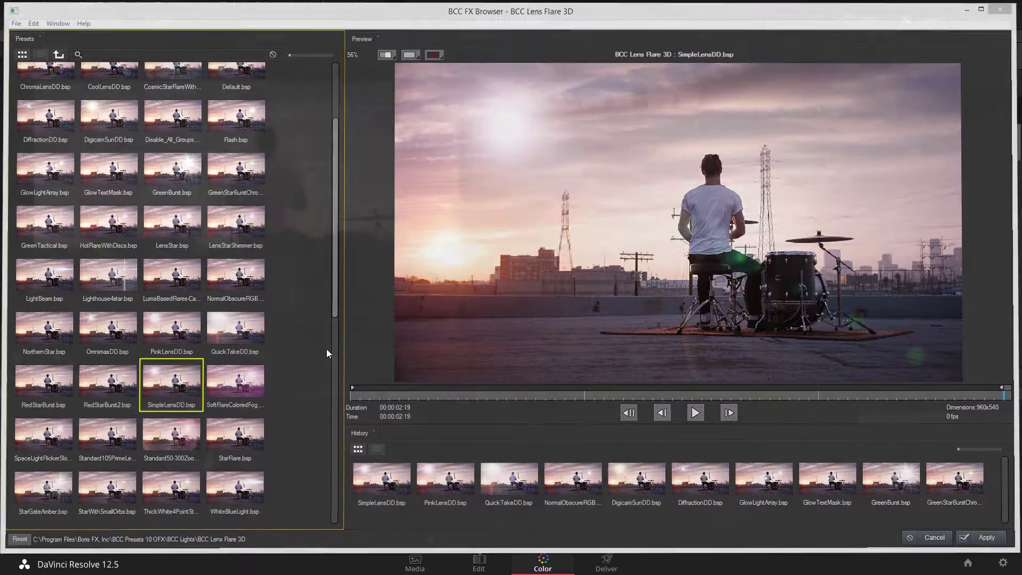
key("space")
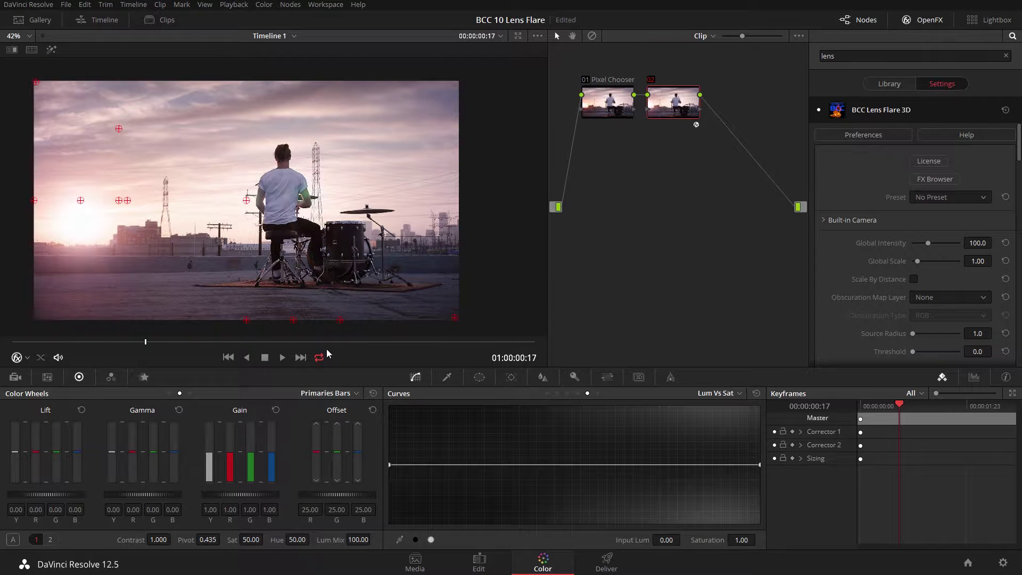
Set the main Flare element's color to yellow, #efe440.
scroll(916, 245, "down", 6)
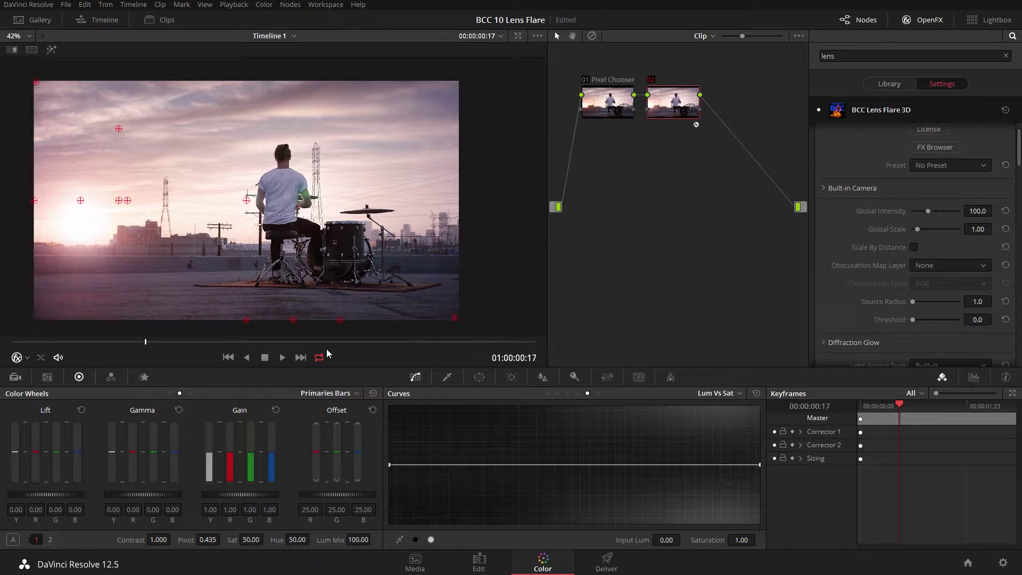
scroll(916, 245, "down", 8)
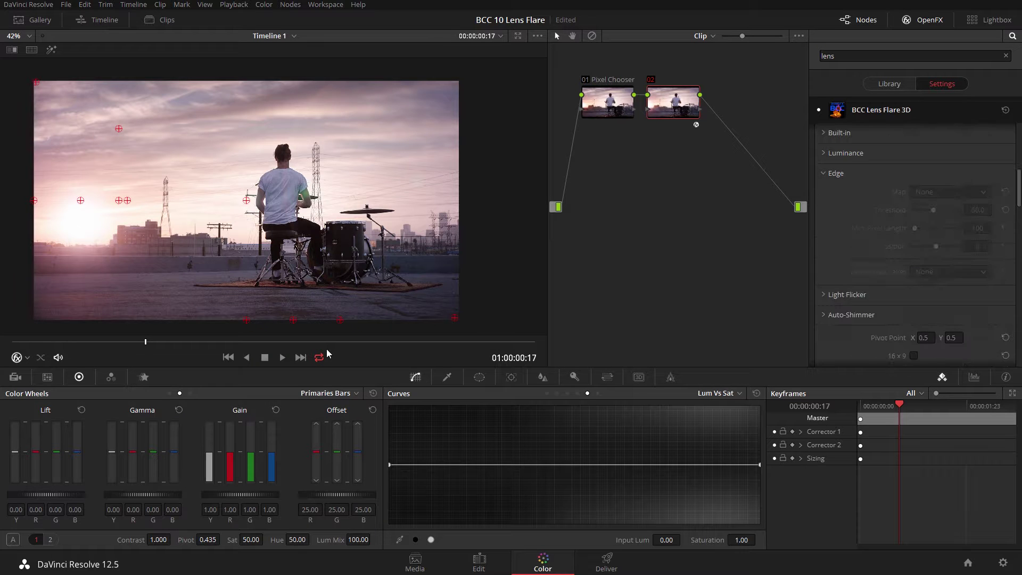
left_click(836, 237)
scroll(916, 245, "down", 2)
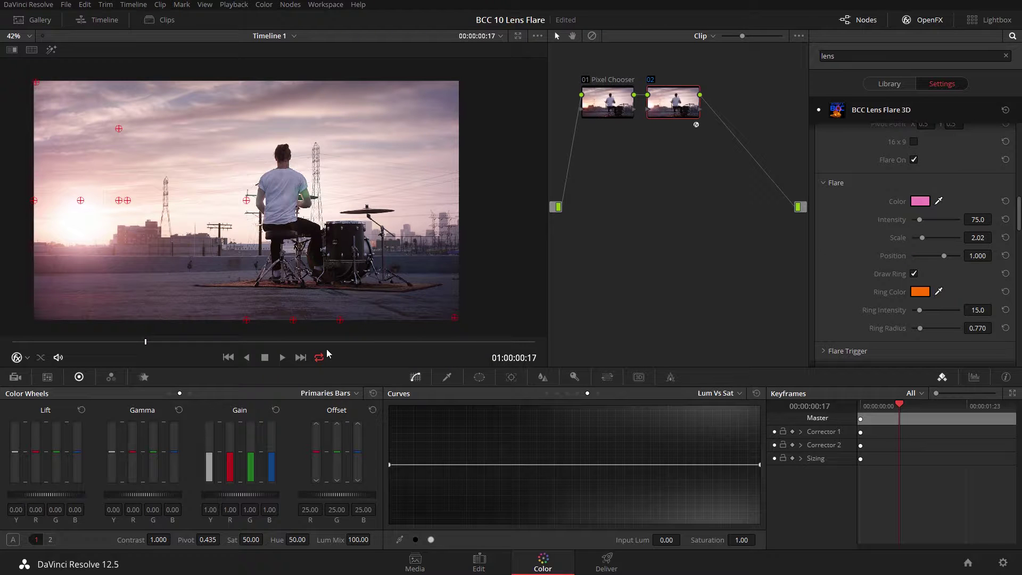
left_click(920, 201)
left_click_drag(599, 192, 593, 204)
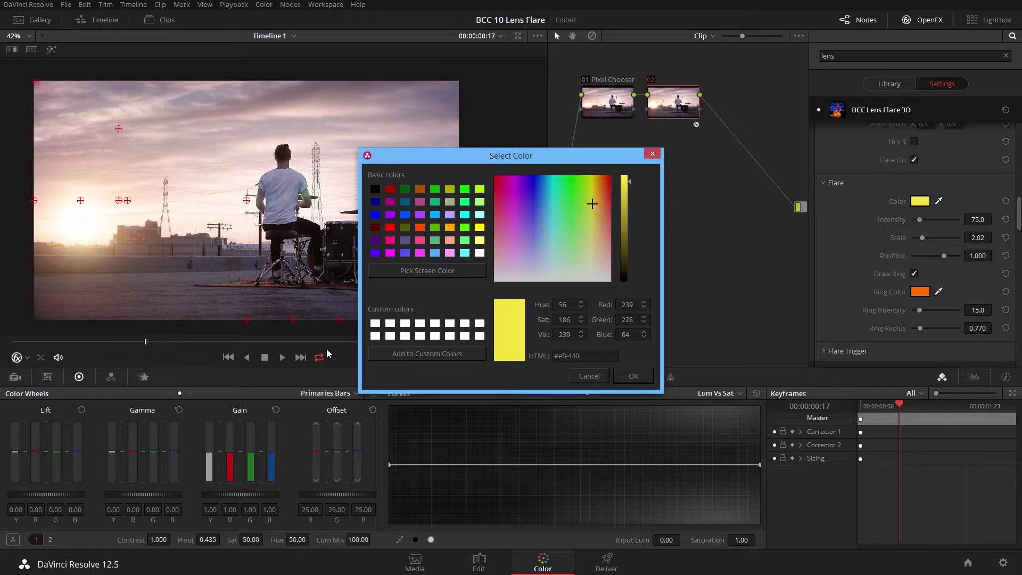
key("Return")
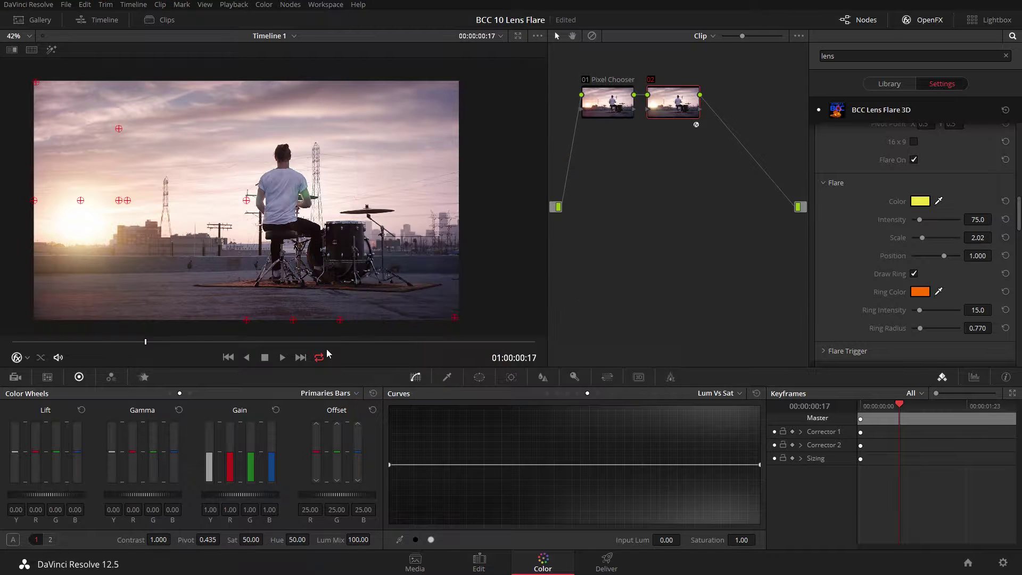
Enlarge the viewer and play the clip to check the recolored flare on the tracked sun.
scroll(916, 245, "down", 5)
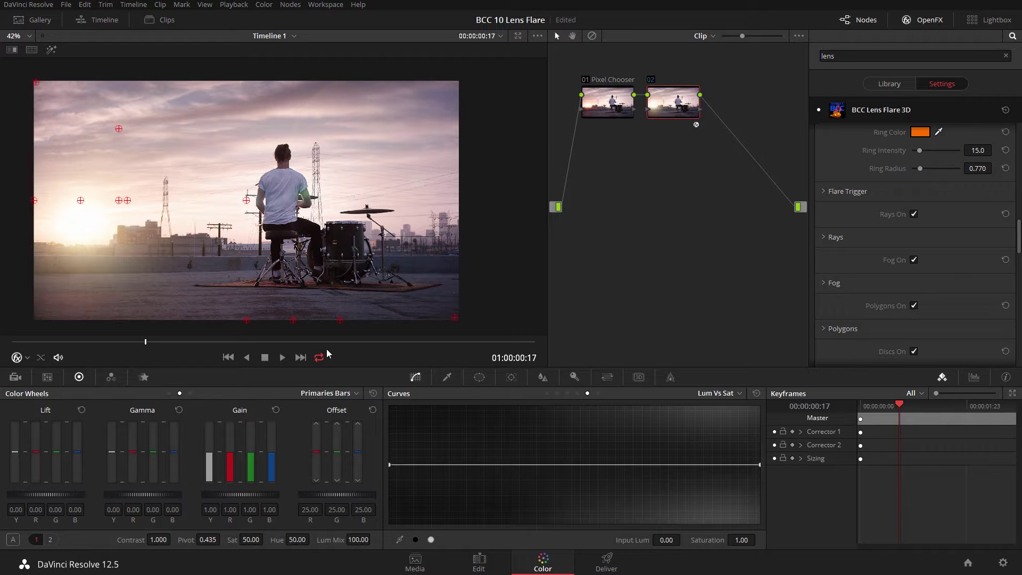
key("alt+f")
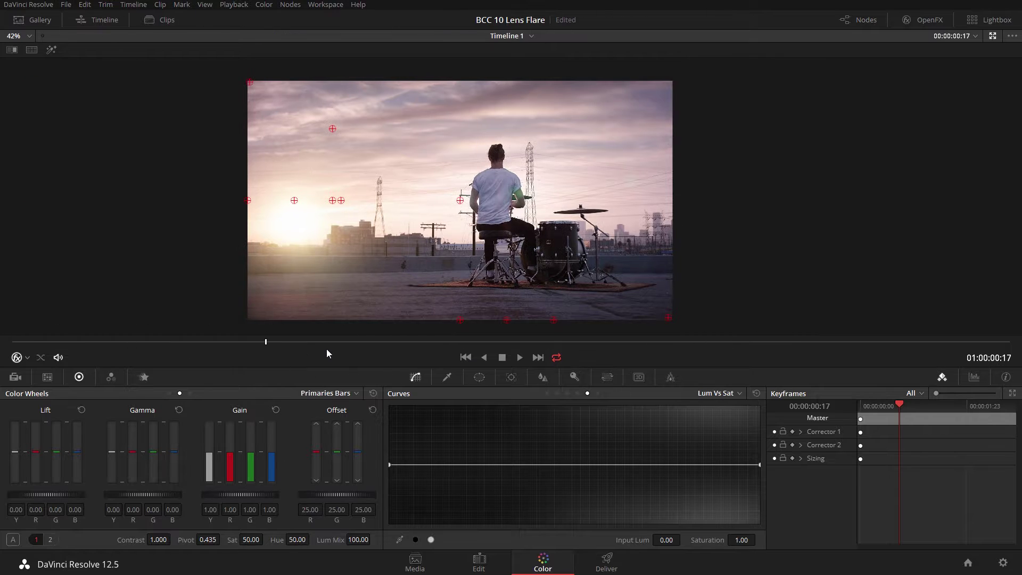
key("space")
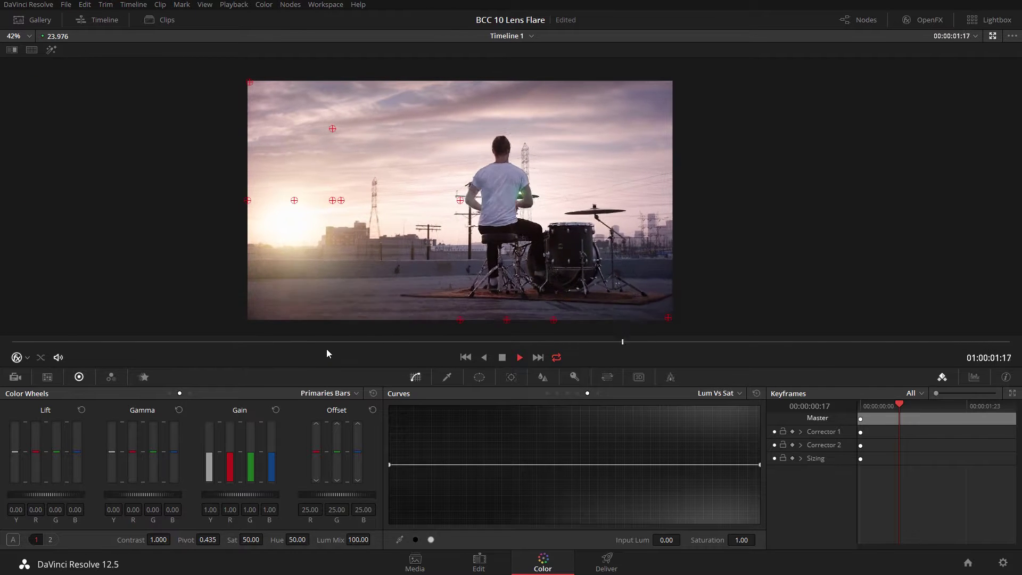